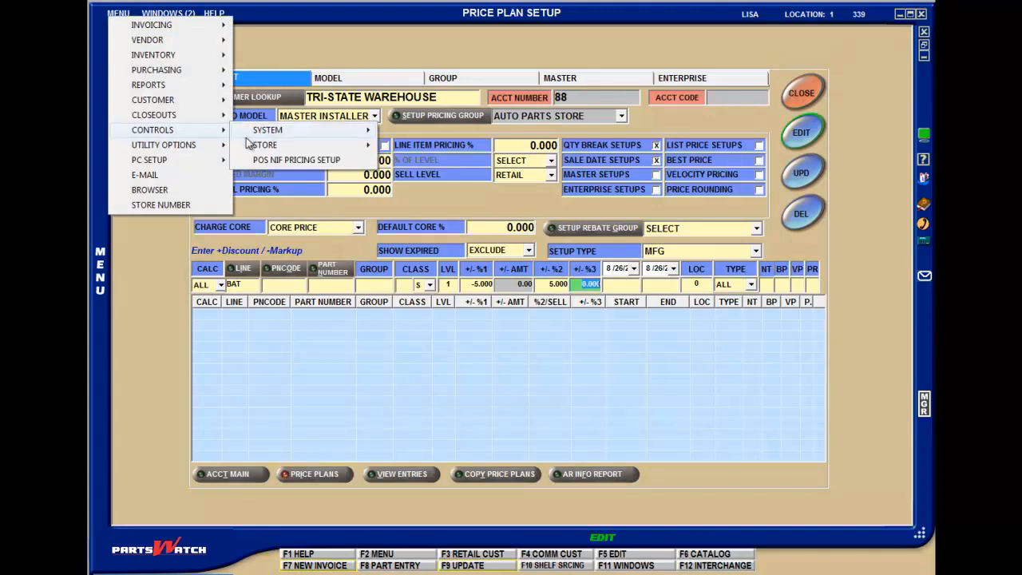
Open the system General Setup for editing and choose MARKUP for the price setup as margin or markup.
{"action": "mouse_move", "coordinate": [257, 139]}
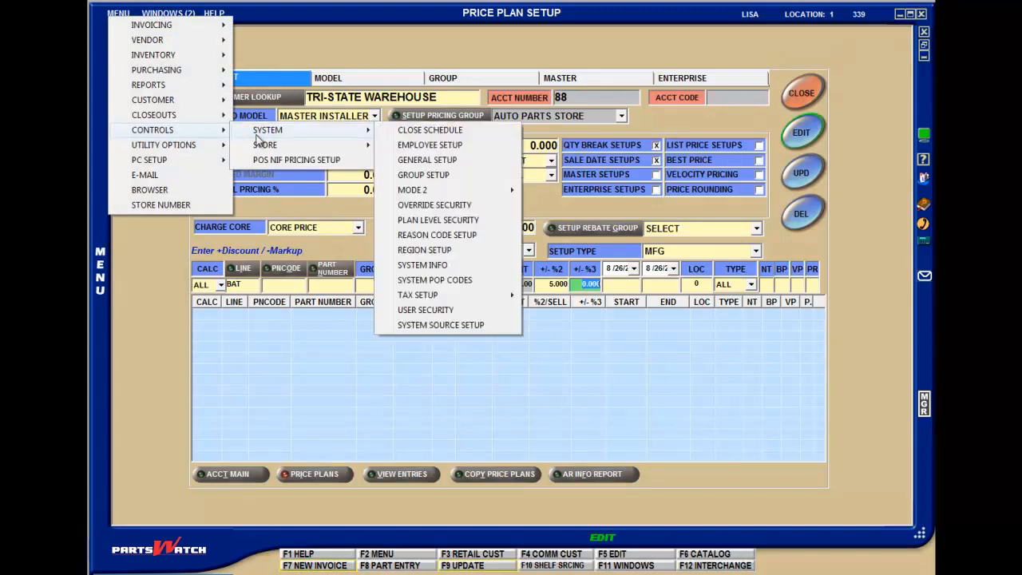
{"action": "left_click", "coordinate": [412, 162]}
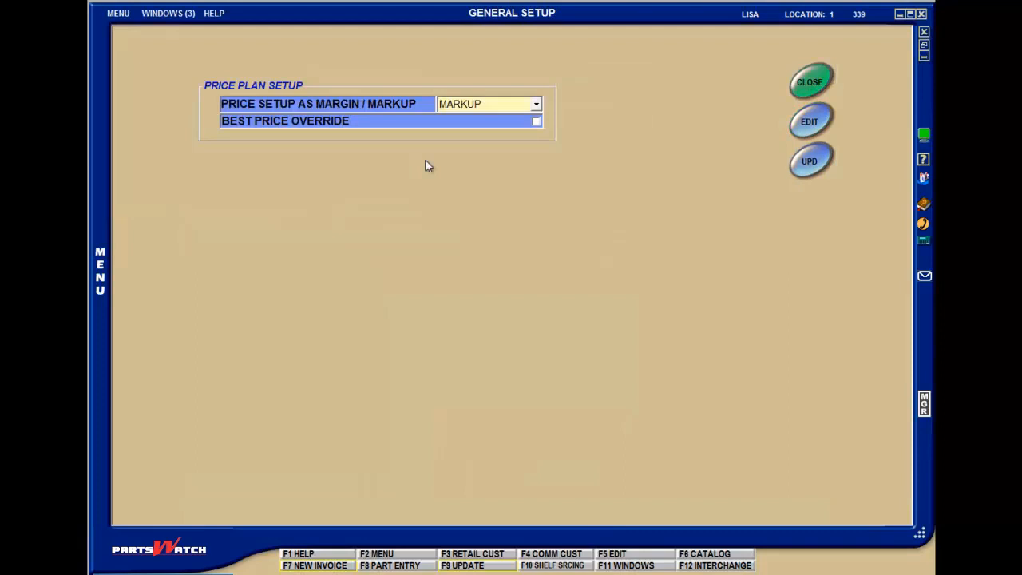
{"action": "key", "text": "F5"}
{"action": "left_click", "coordinate": [537, 105]}
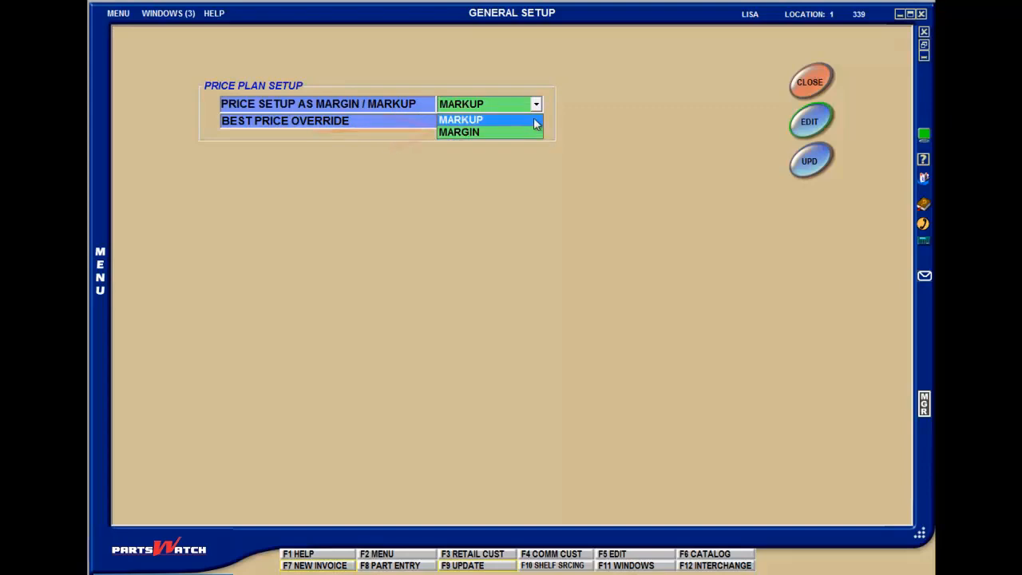
{"action": "left_click", "coordinate": [535, 120]}
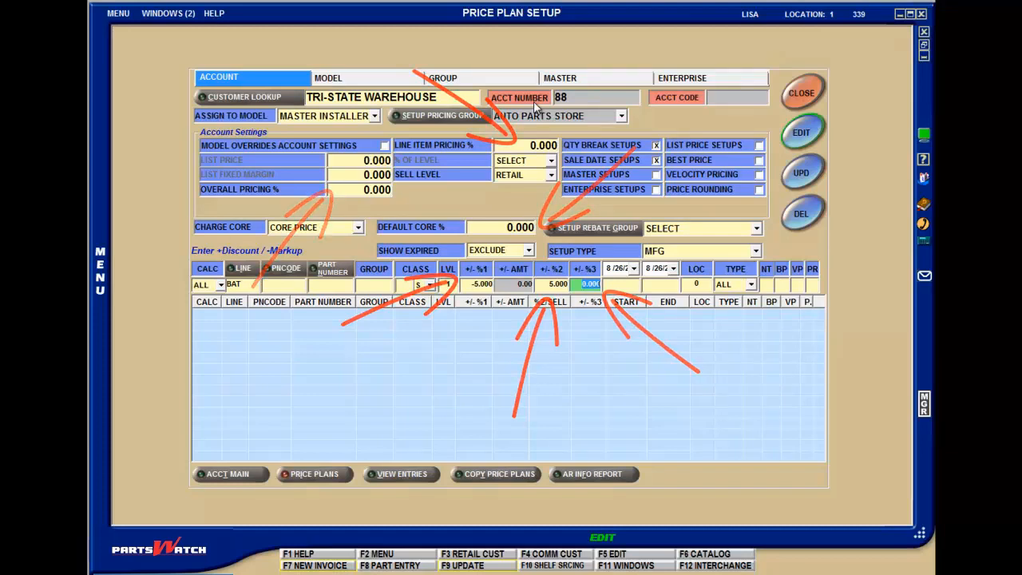
Start a new invoice and review the item plan price for the FRA gasket in the price lookup, closing the lookup again.
{"action": "key", "text": "F7"}
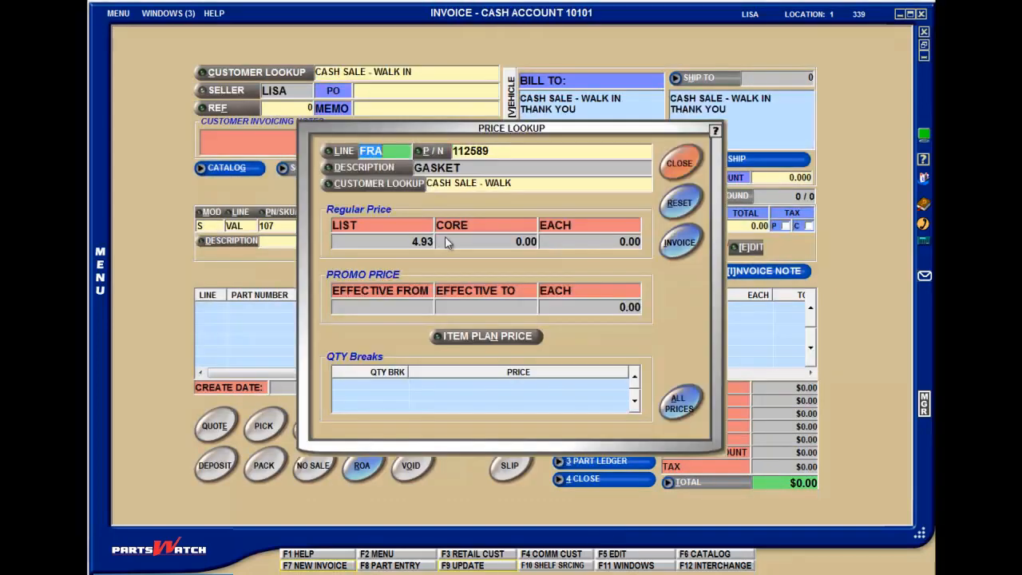
{"action": "left_click", "coordinate": [474, 338]}
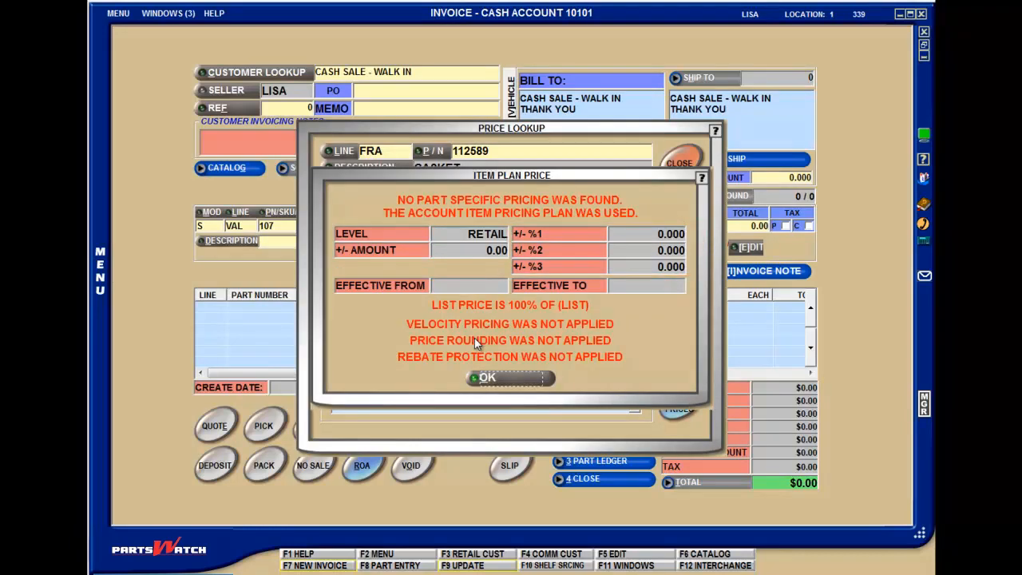
{"action": "key", "text": "ctrl+d"}
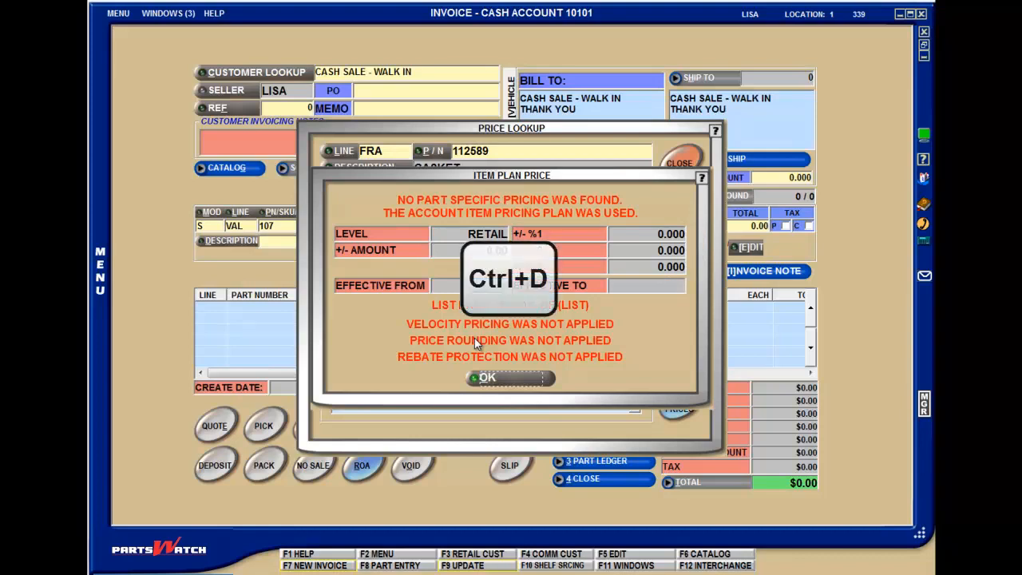
{"action": "left_click", "coordinate": [489, 379]}
{"action": "left_click", "coordinate": [679, 162]}
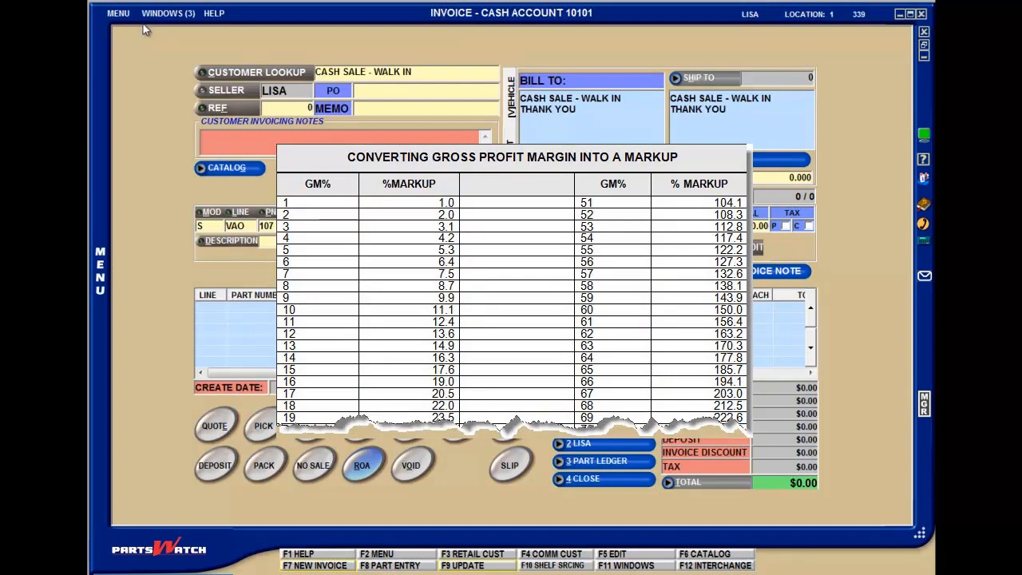
Return to the Price Plan Setup window and display the master price plans.
{"action": "left_click", "coordinate": [158, 14]}
{"action": "left_click", "coordinate": [181, 36]}
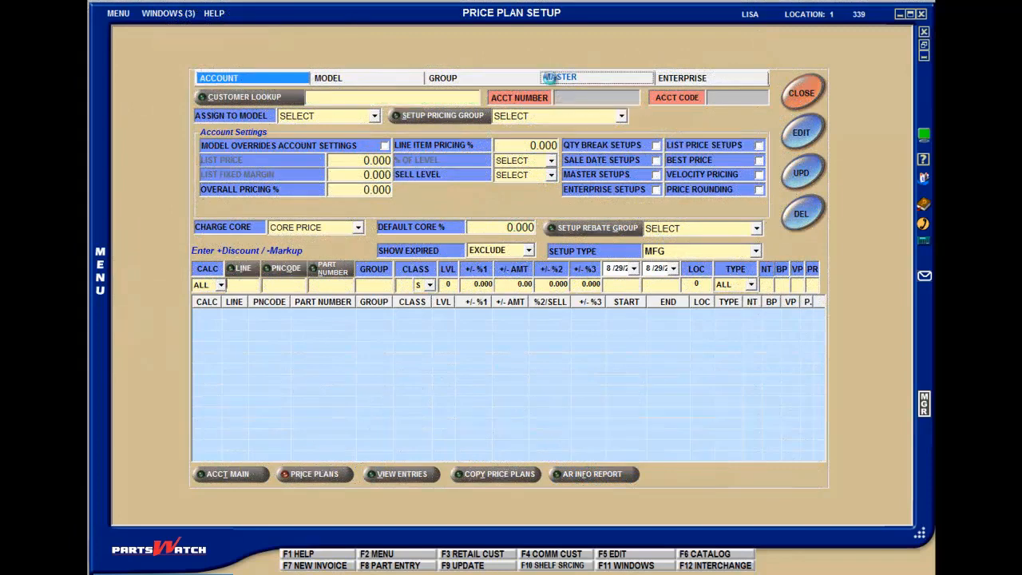
{"action": "left_click", "coordinate": [549, 78]}
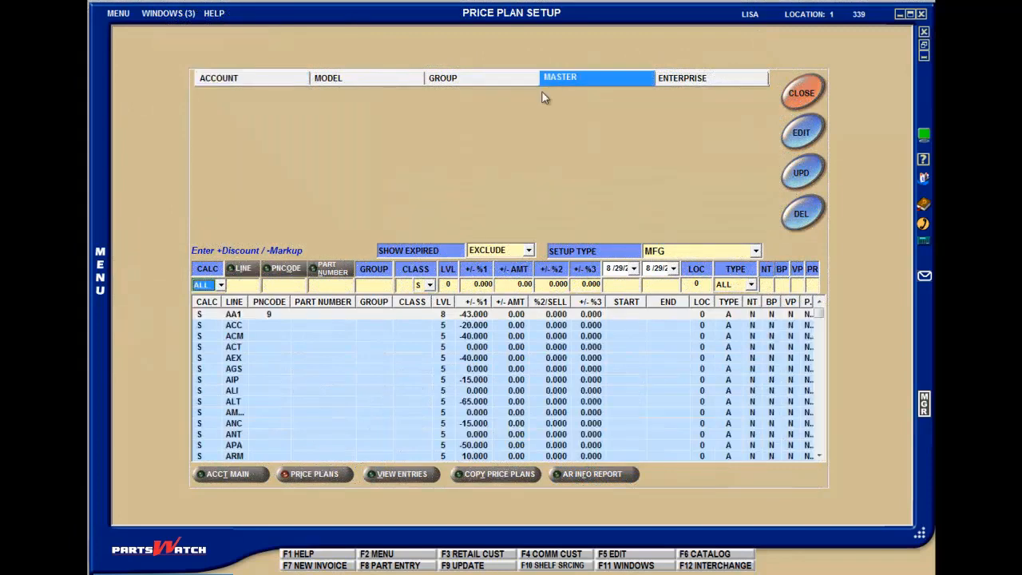
Examine the master price plan entries by calculation type, filtering by LIST, PCOST and CORE before showing ALL again.
{"action": "left_click", "coordinate": [221, 285]}
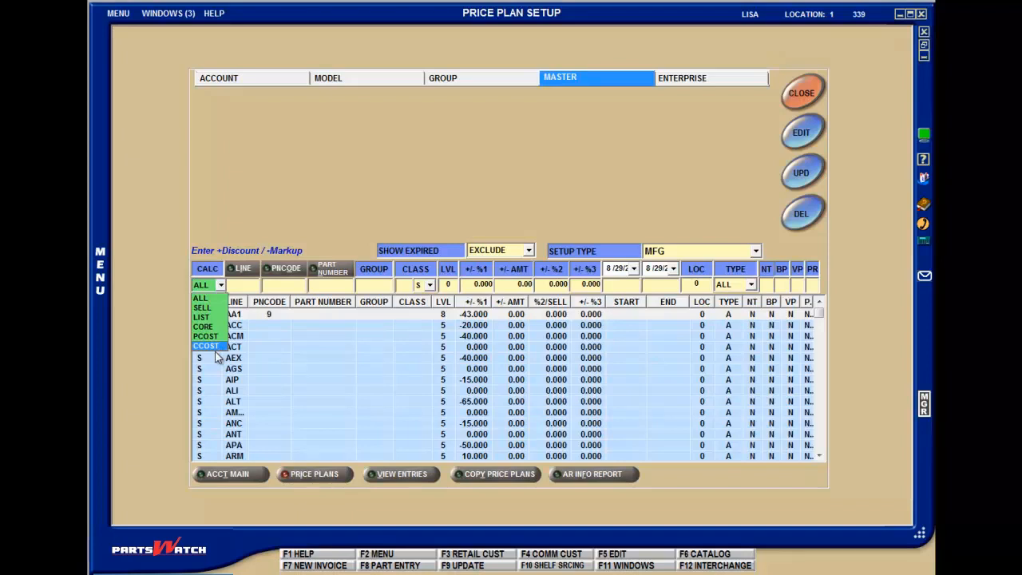
{"action": "left_click", "coordinate": [210, 303]}
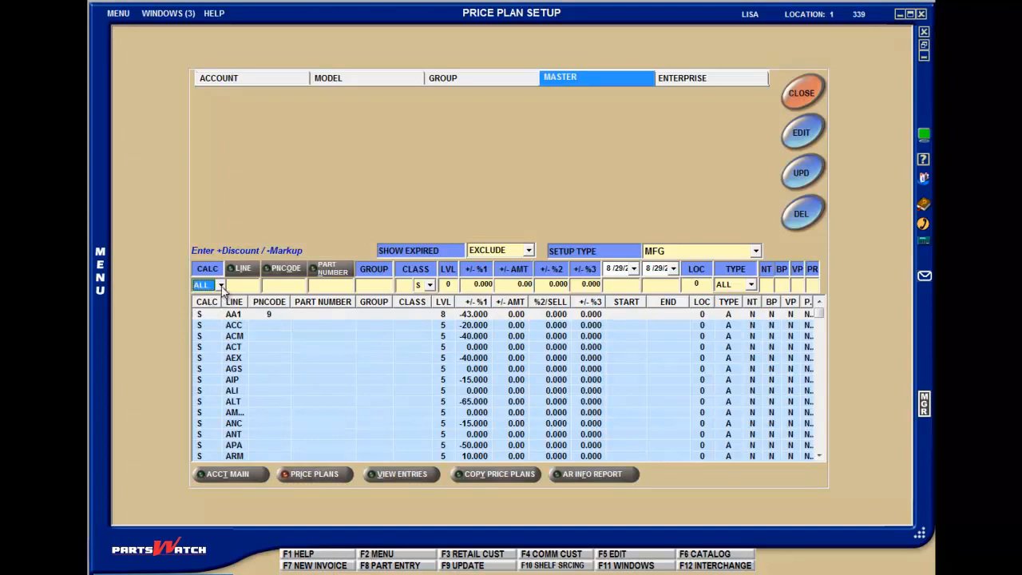
{"action": "left_click", "coordinate": [221, 287]}
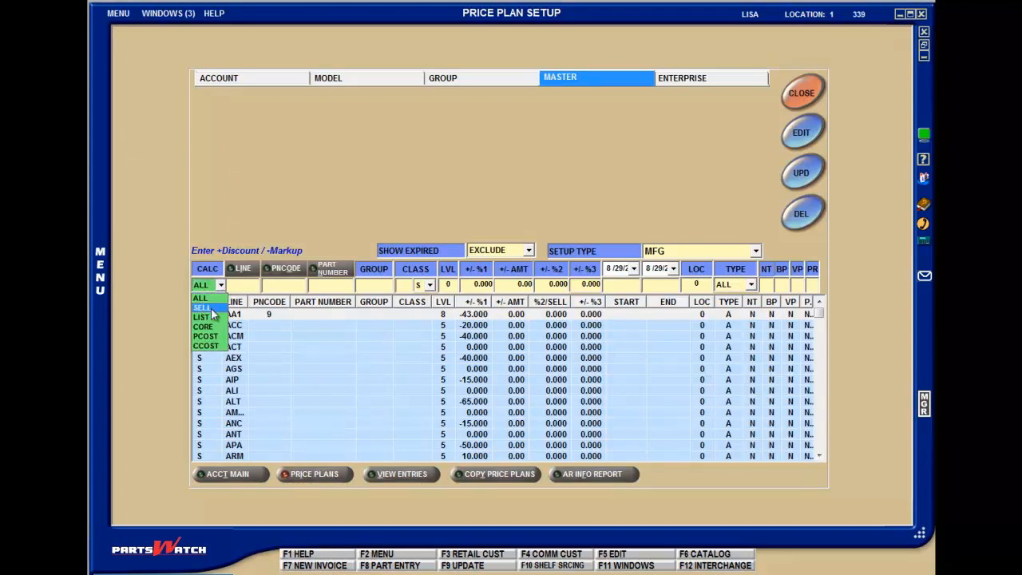
{"action": "left_click", "coordinate": [210, 318]}
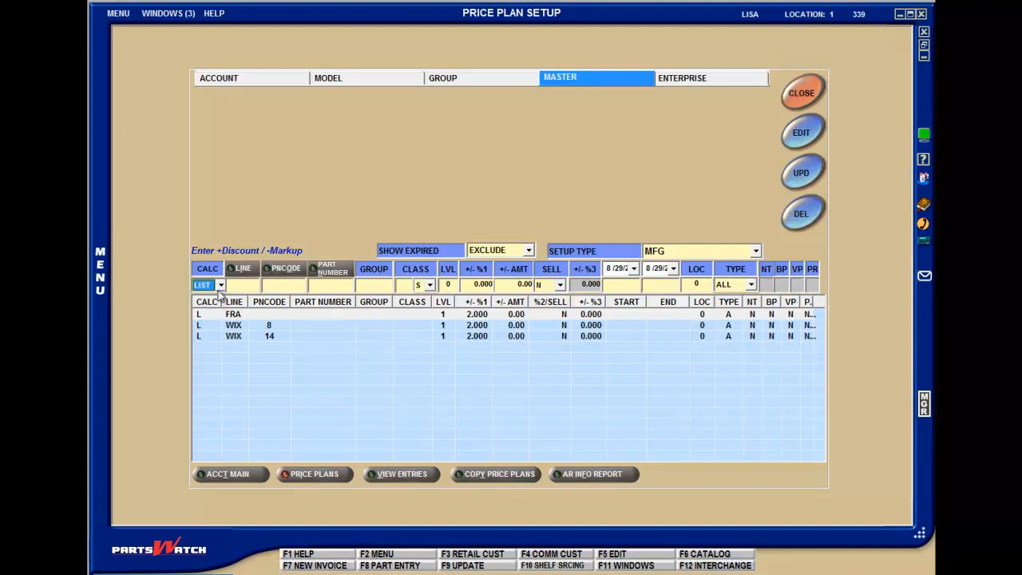
{"action": "left_click", "coordinate": [222, 286]}
{"action": "left_click", "coordinate": [211, 340]}
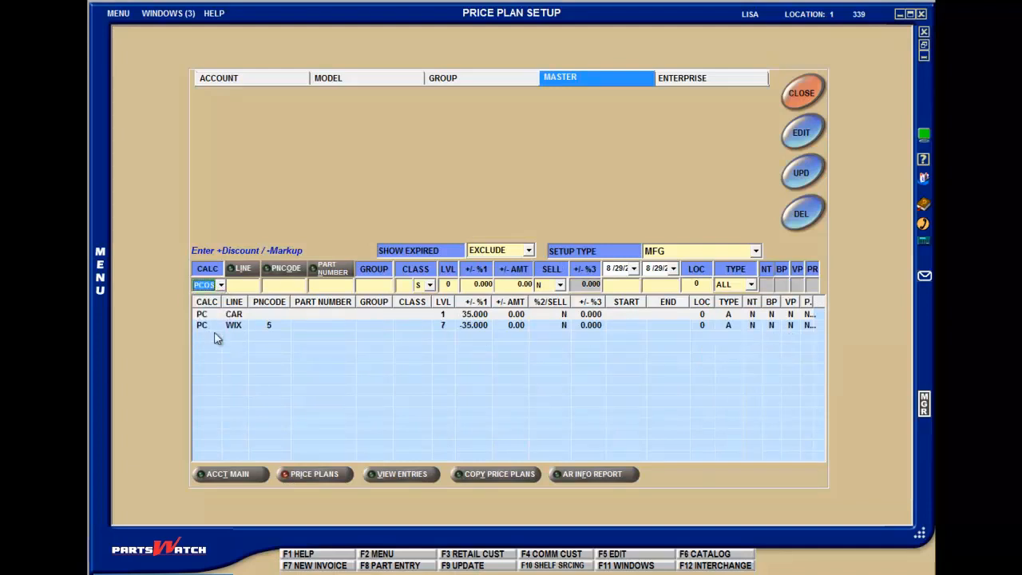
{"action": "left_click", "coordinate": [221, 285]}
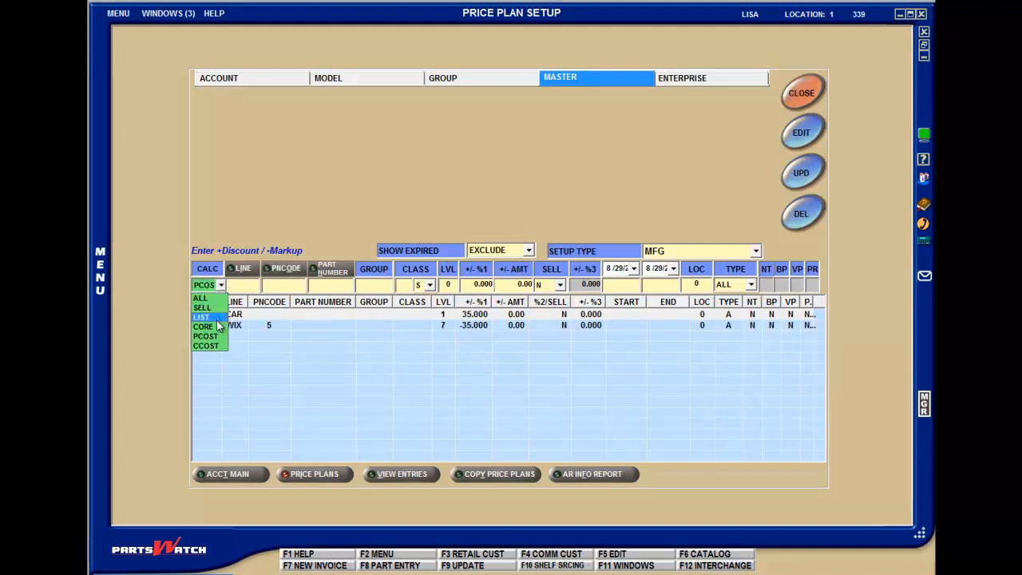
{"action": "left_click", "coordinate": [219, 328]}
{"action": "left_click", "coordinate": [221, 285]}
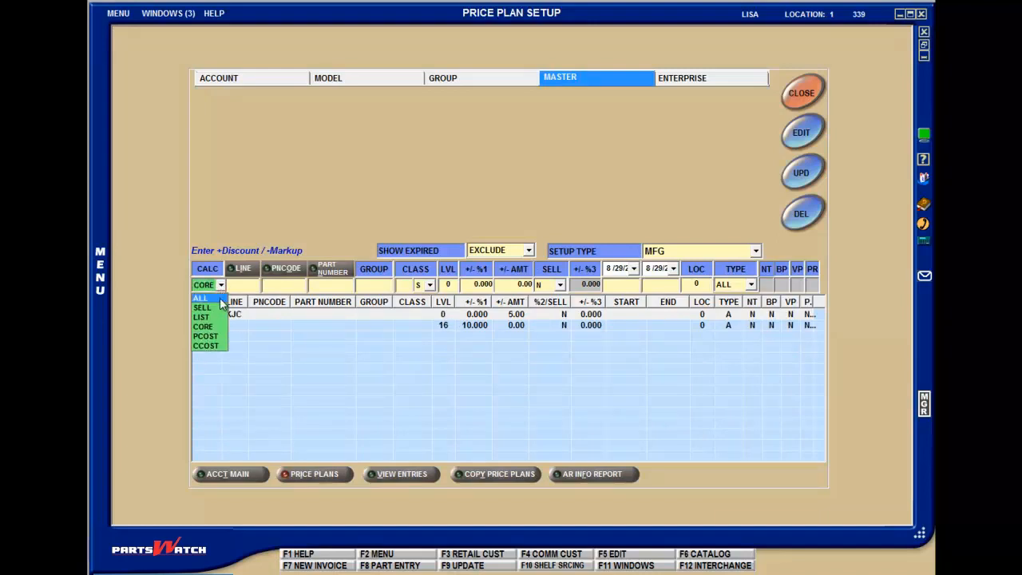
{"action": "left_click", "coordinate": [218, 298]}
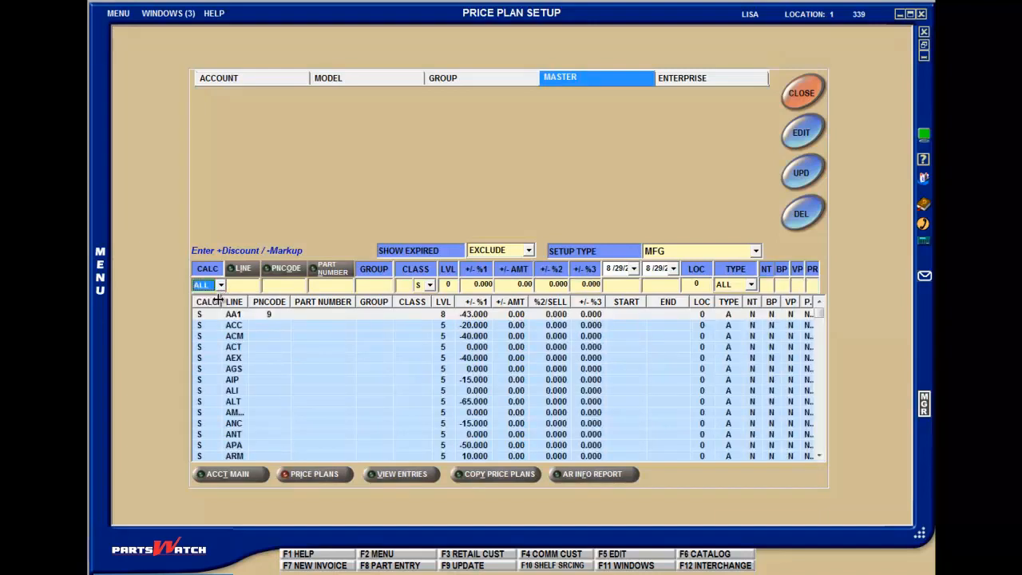
Set the master plan entry's calculation type to SELL and make its line code ready for entry.
{"action": "left_click", "coordinate": [221, 285]}
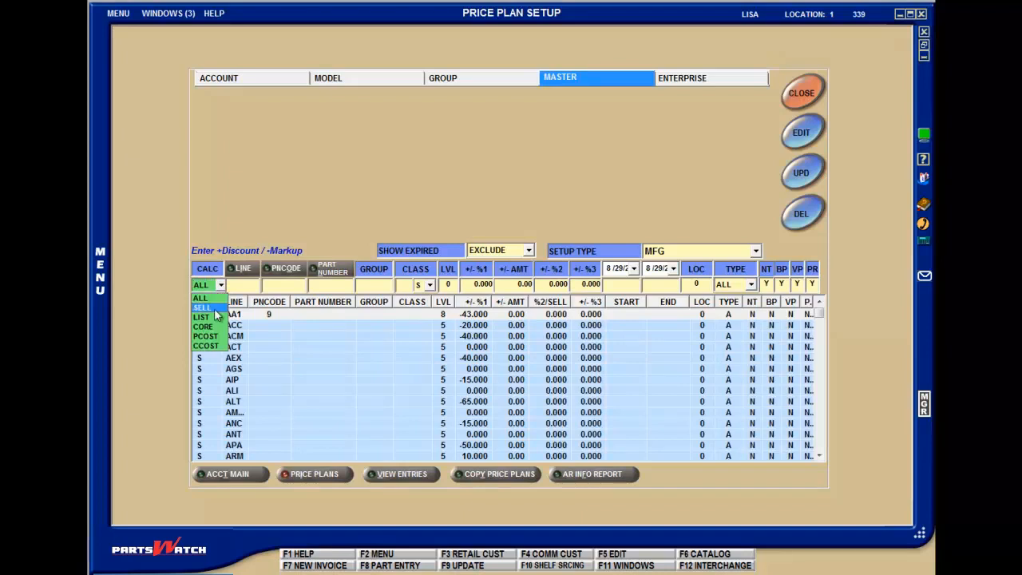
{"action": "left_click", "coordinate": [217, 309]}
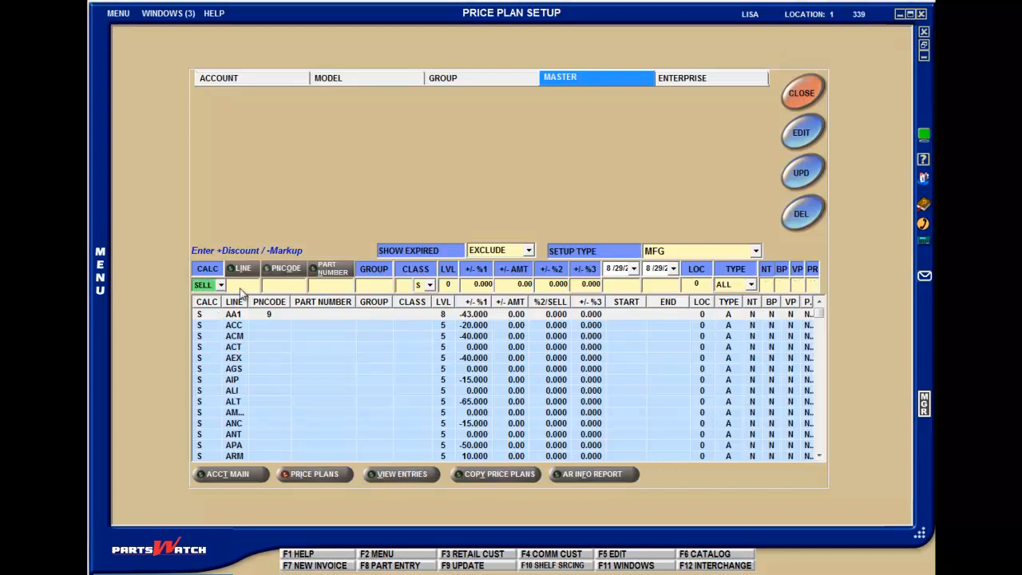
{"action": "left_click", "coordinate": [240, 287]}
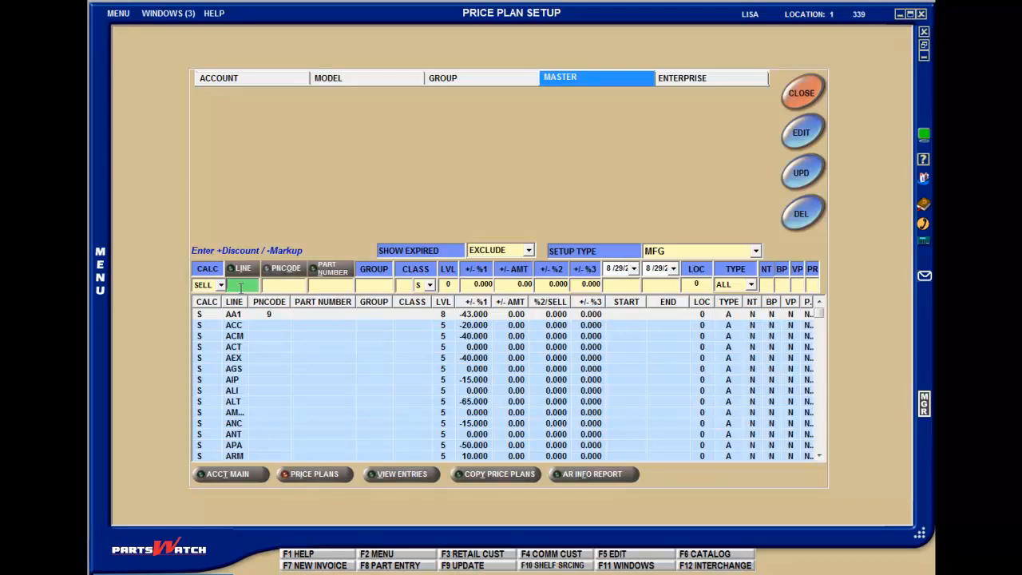
{"action": "key", "text": "Tab"}
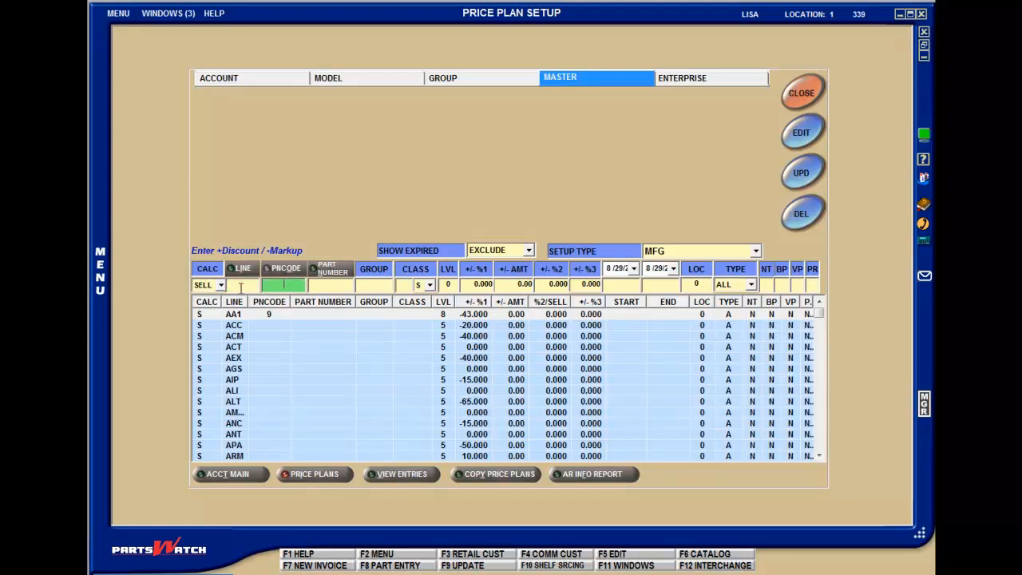
{"action": "left_click", "coordinate": [243, 285]}
{"action": "key", "text": "Tab"}
{"action": "key", "text": "Tab"}
{"action": "key", "text": "Tab"}
{"action": "key", "text": "Tab"}
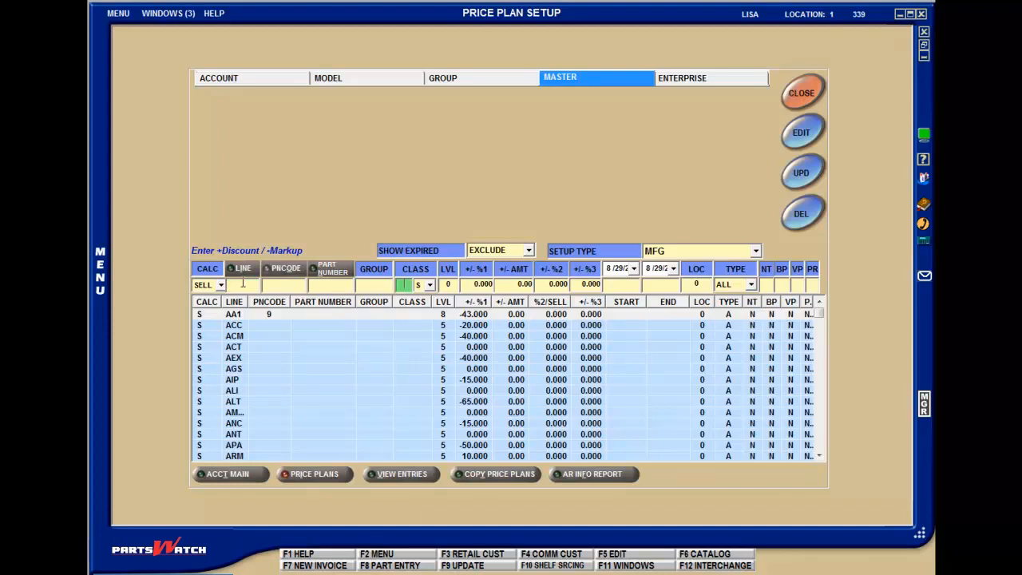
{"action": "key", "text": "shift+Tab"}
{"action": "key", "text": "shift+Tab"}
{"action": "key", "text": "shift+Tab"}
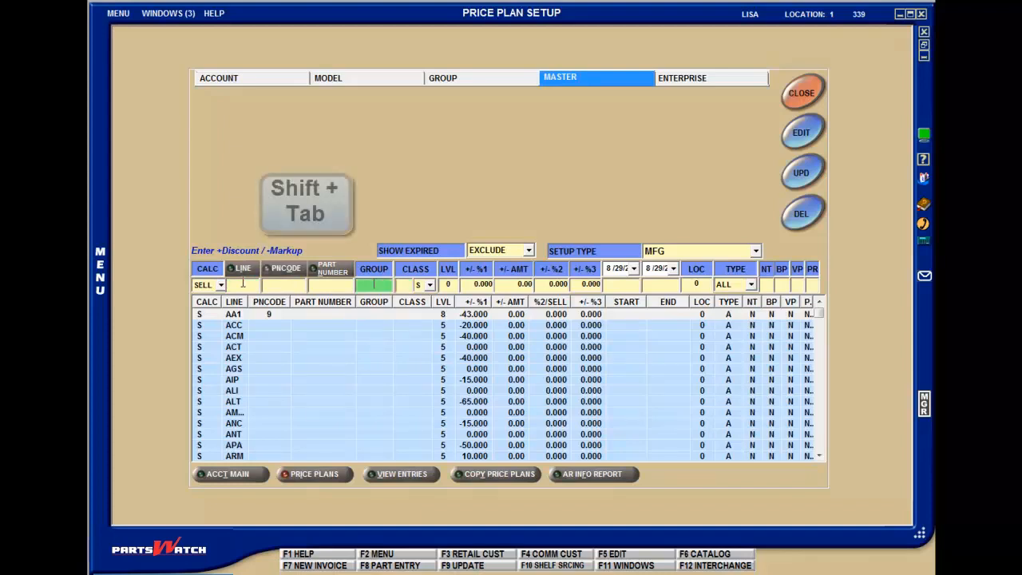
{"action": "key", "text": "shift+Tab"}
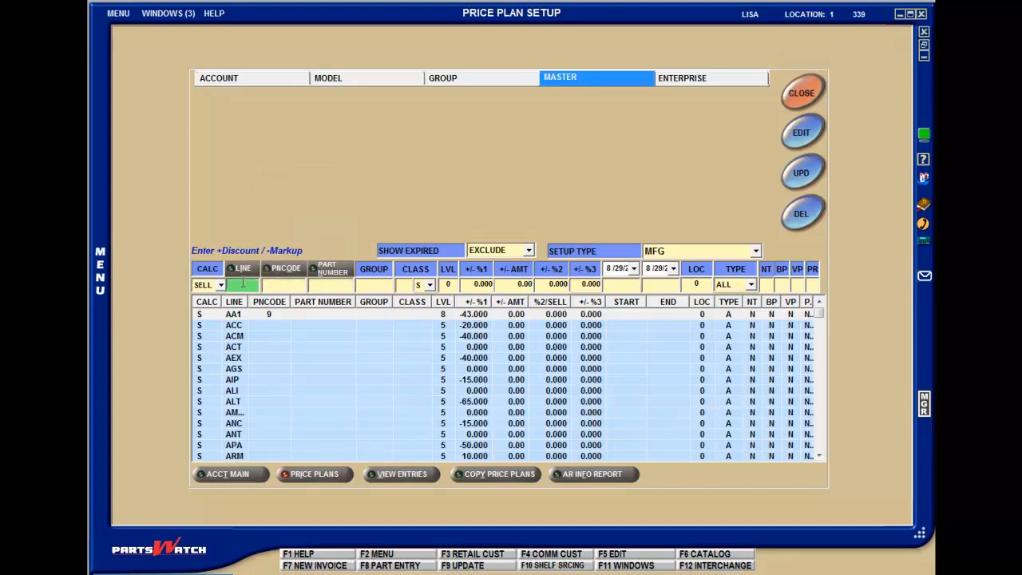
{"action": "type", "text": "BEN"}
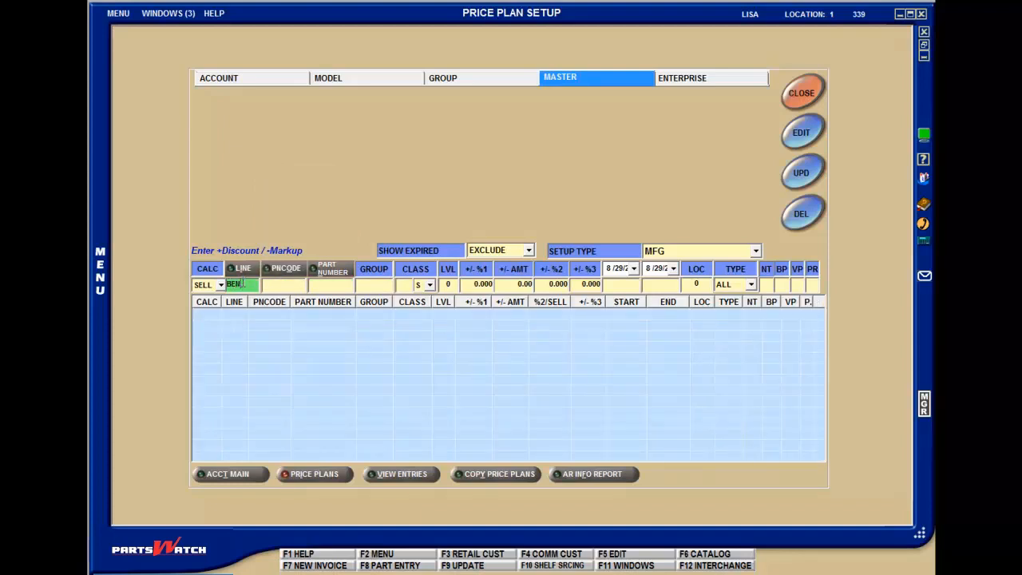
{"action": "key", "text": "Tab"}
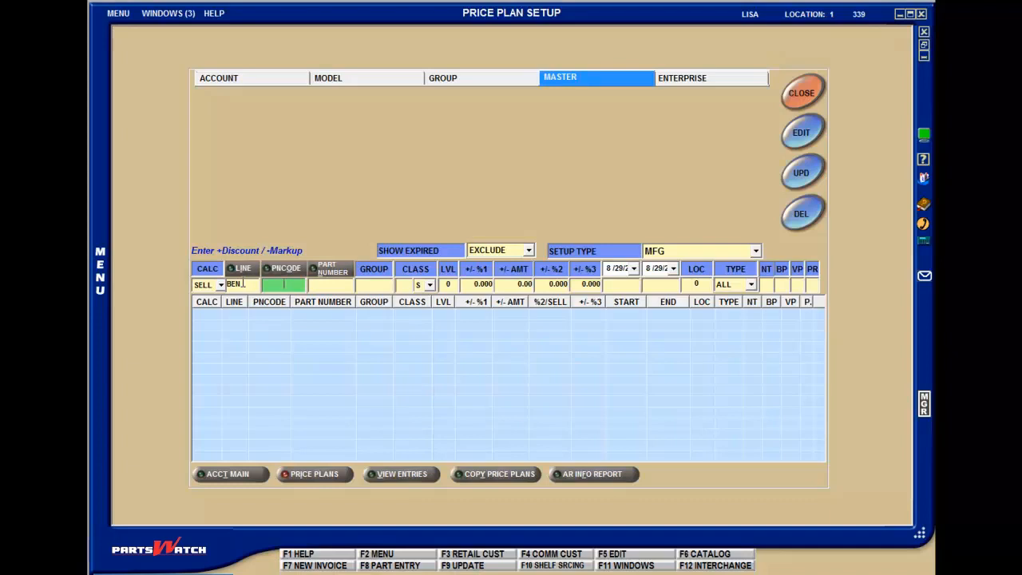
{"action": "left_click", "coordinate": [243, 284]}
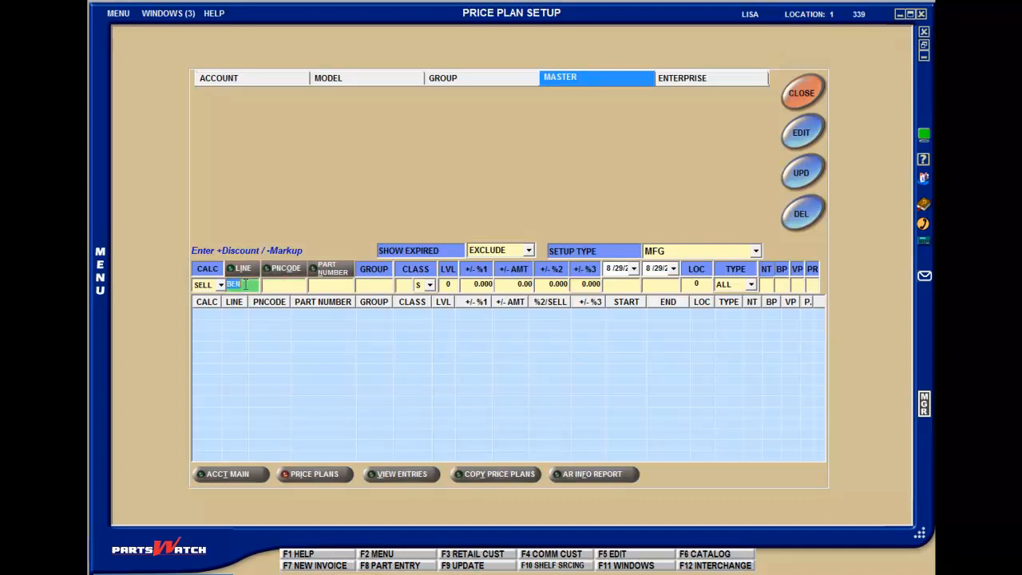
{"action": "key", "text": "BackSpace"}
{"action": "key", "text": "Return"}
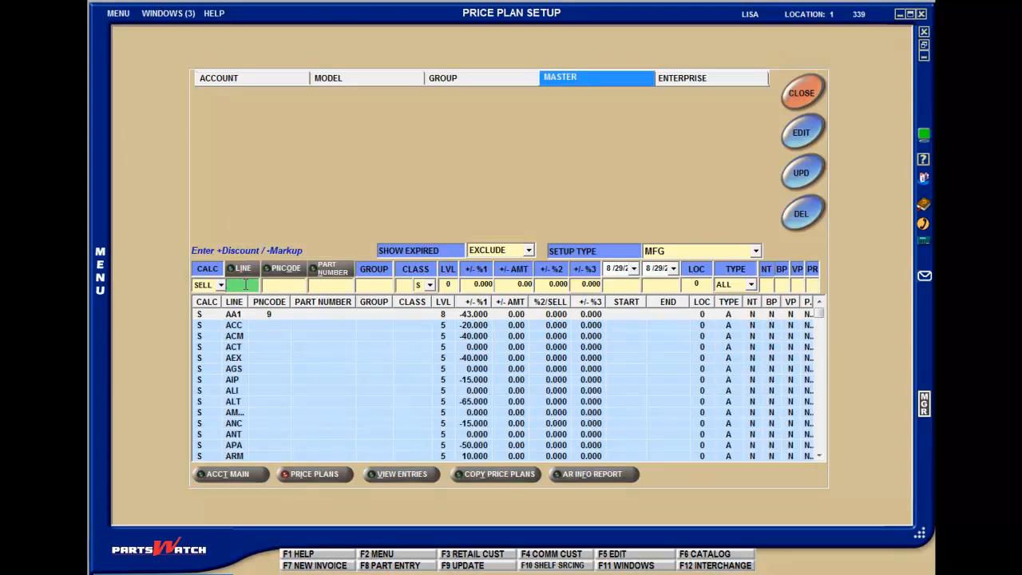
Look up part number 10 without a line code and choose the BEN match described as asbestos-free.
{"action": "key", "text": "Tab"}
{"action": "key", "text": "Tab"}
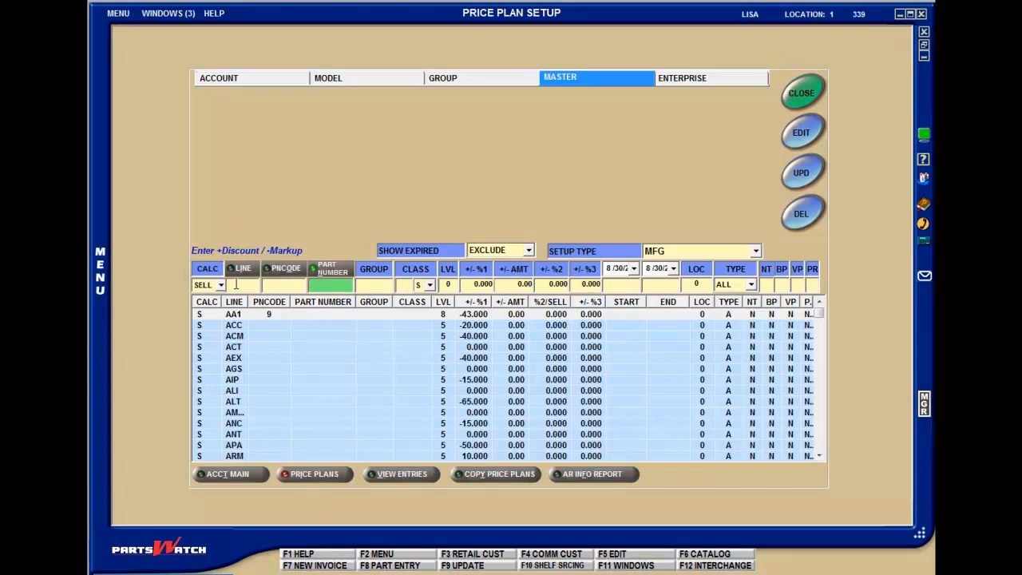
{"action": "type", "text": "10"}
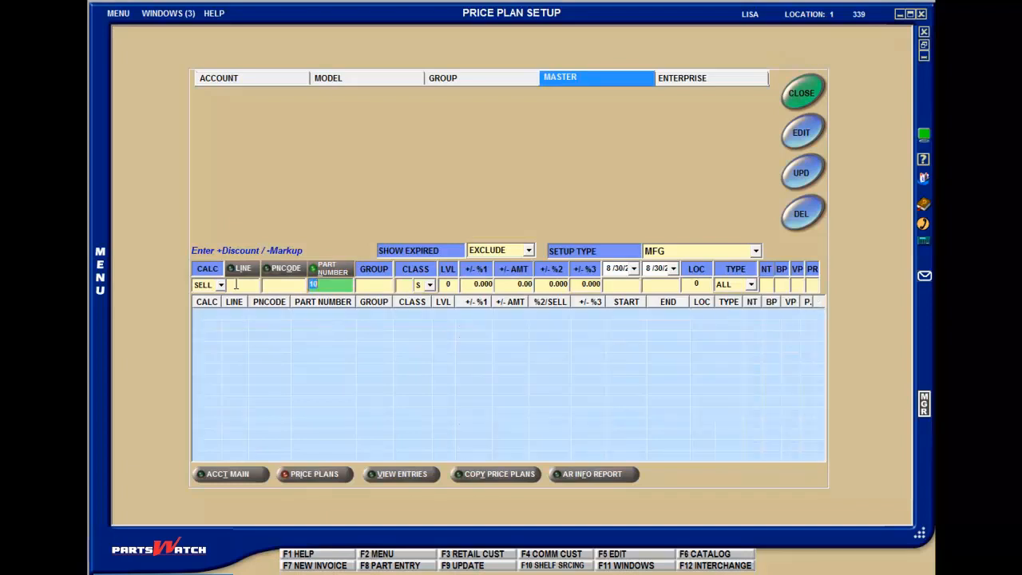
{"action": "key", "text": "Return"}
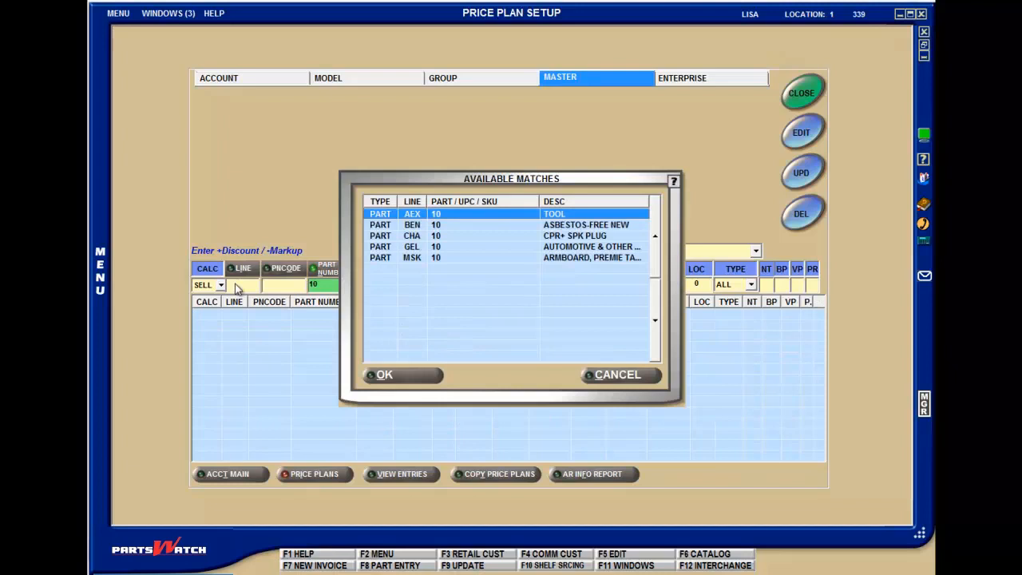
{"action": "key", "text": "Down"}
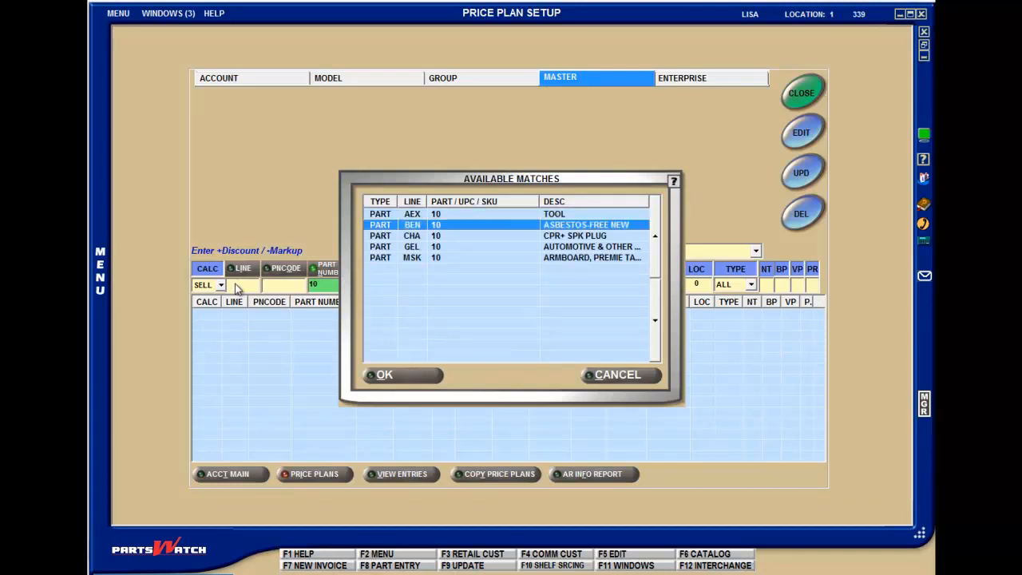
{"action": "key", "text": "Return"}
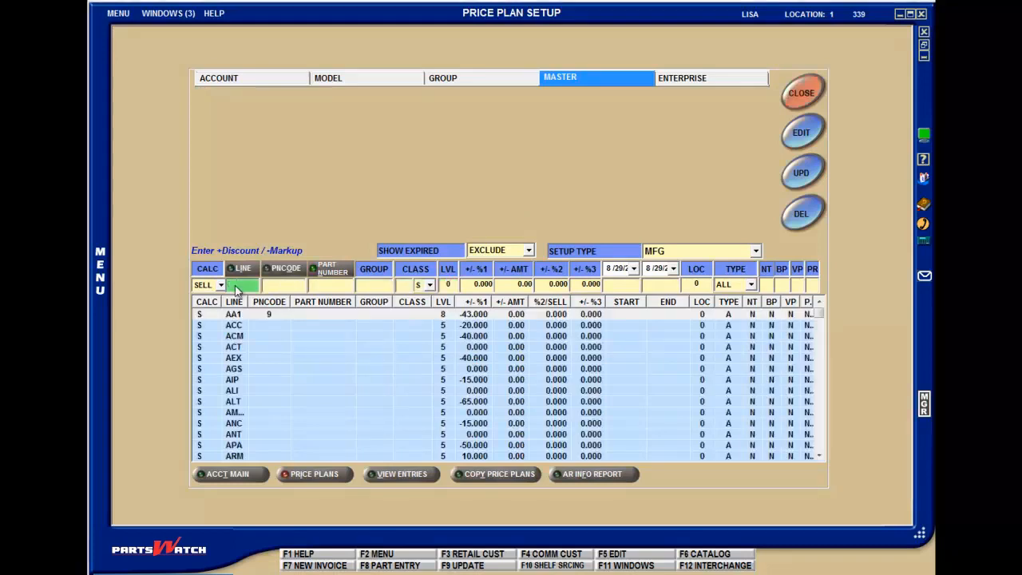
Enter line BEN for the SELL master entry and choose part number code 1 from the code lookup.
{"action": "type", "text": "BEN"}
{"action": "key", "text": "Tab"}
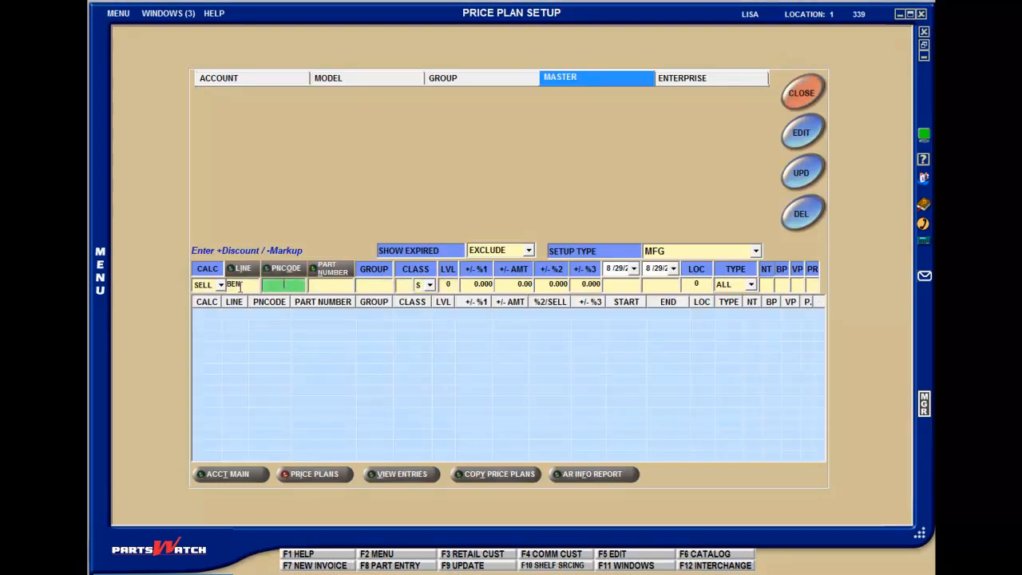
{"action": "left_click", "coordinate": [296, 271]}
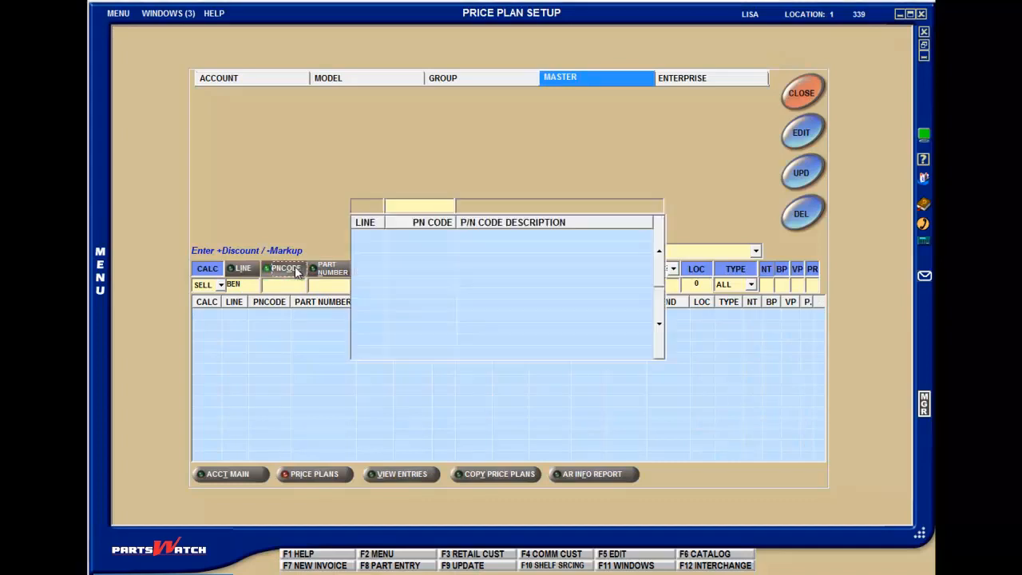
{"action": "double_click", "coordinate": [384, 254]}
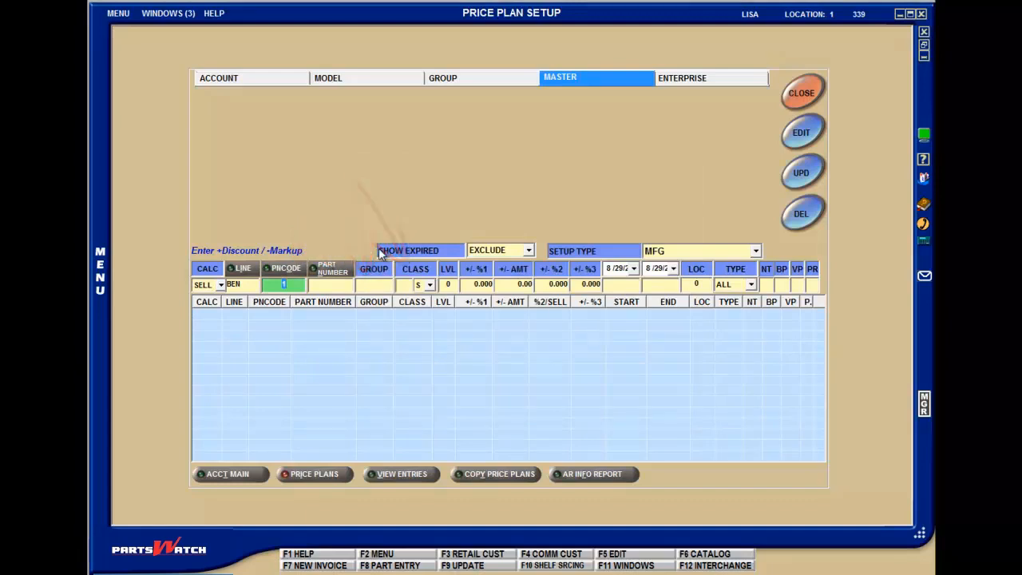
{"action": "key", "text": "Tab"}
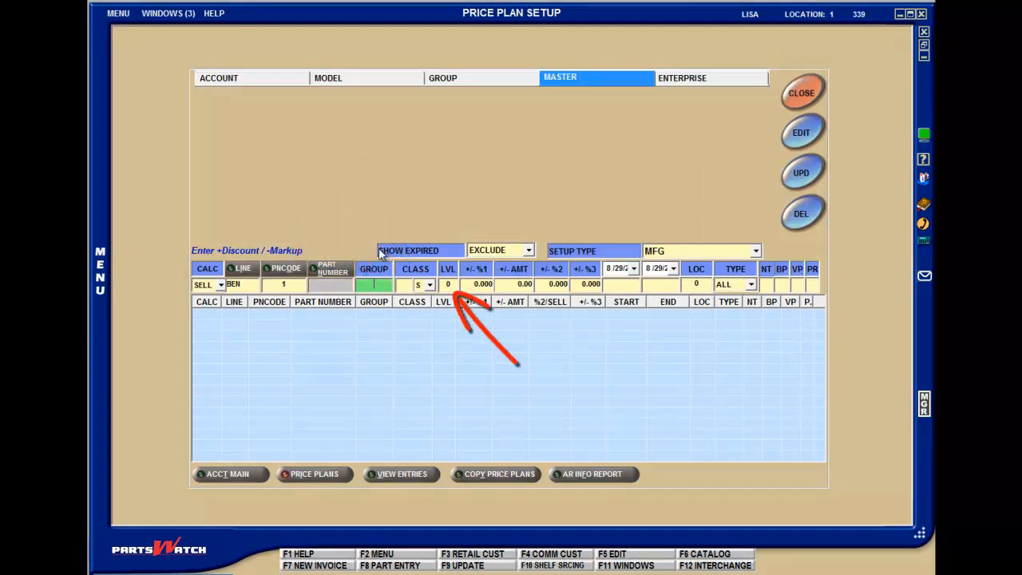
Set the BEN entry's level to 1 and its first discount percentage to 2.
{"action": "key", "text": "Tab"}
{"action": "key", "text": "Tab"}
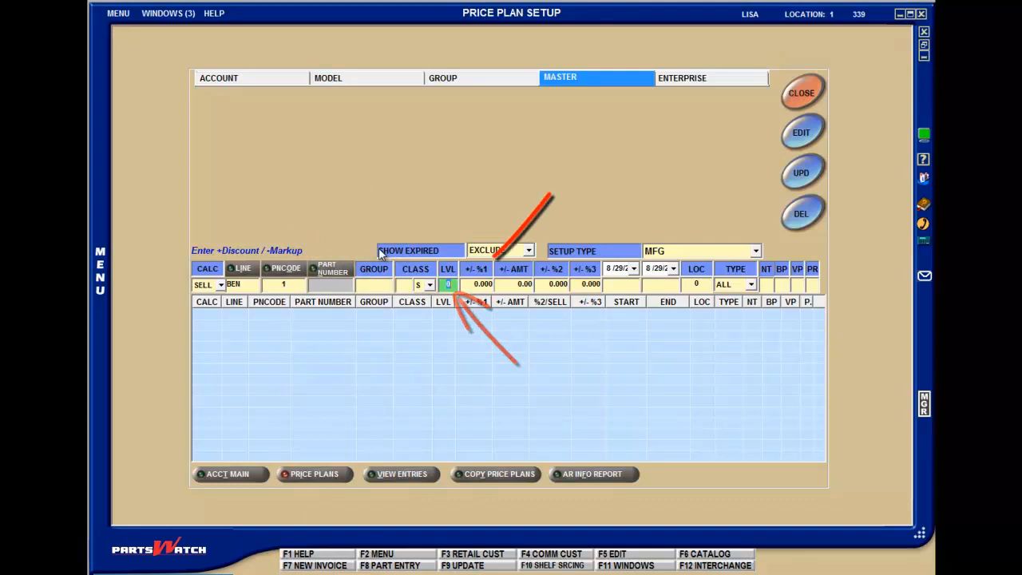
{"action": "type", "text": "1"}
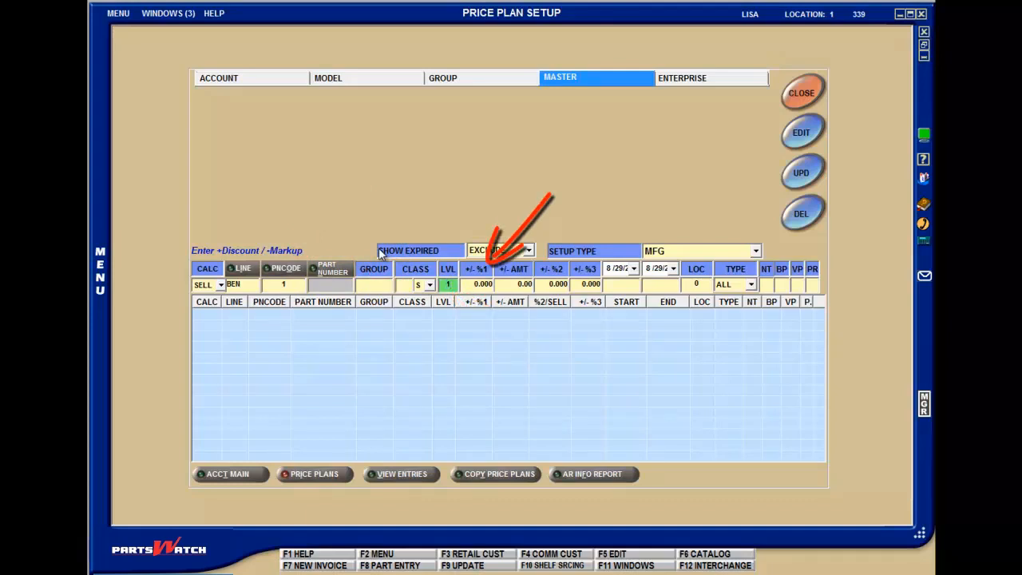
{"action": "key", "text": "Tab"}
{"action": "type", "text": "2"}
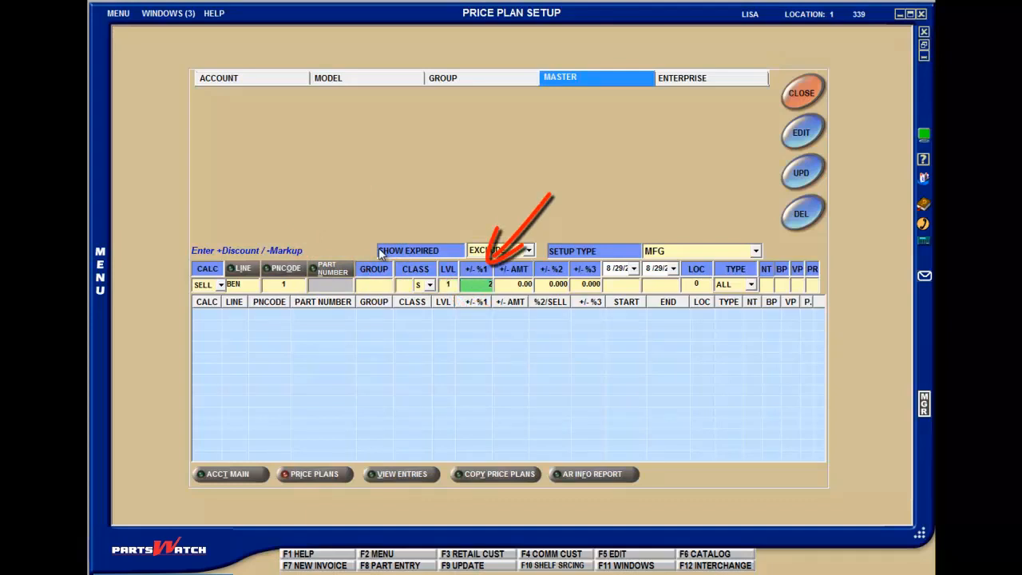
{"action": "key", "text": "Tab"}
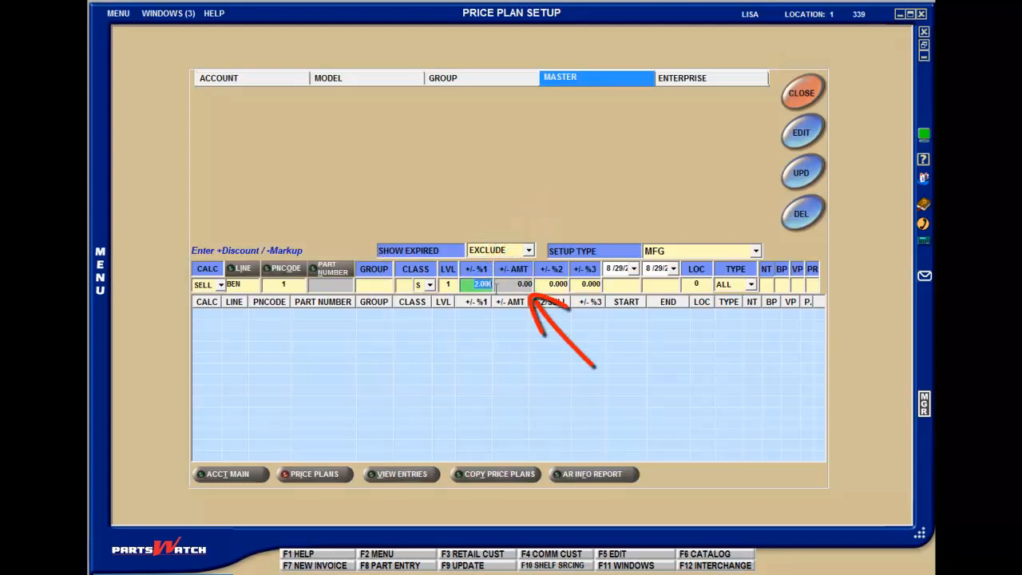
Reset the BEN entry's first percentage to 0.000 and set its discount amount to 5.00.
{"action": "key", "text": "Tab"}
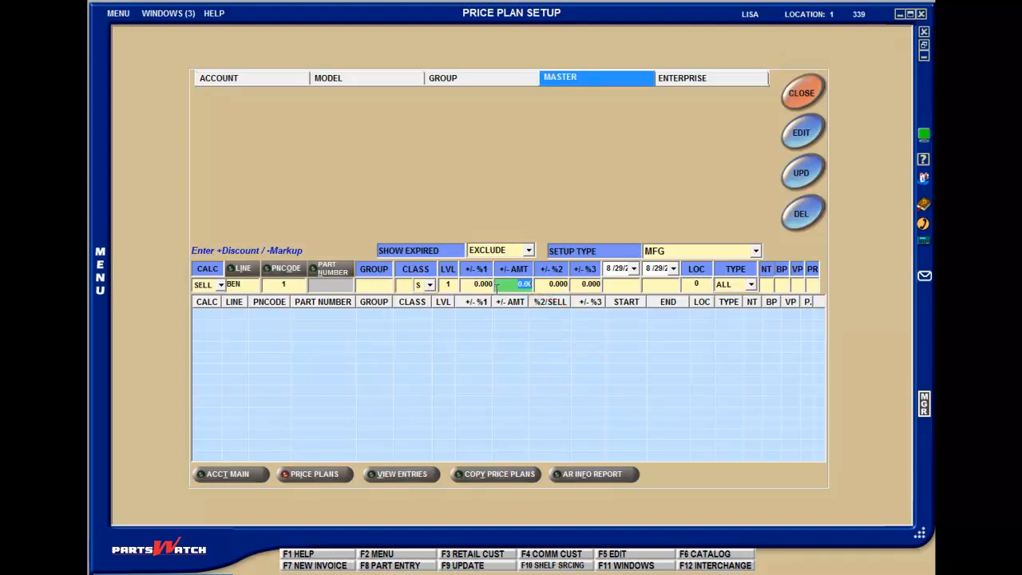
{"action": "type", "text": "5"}
{"action": "key", "text": "Tab"}
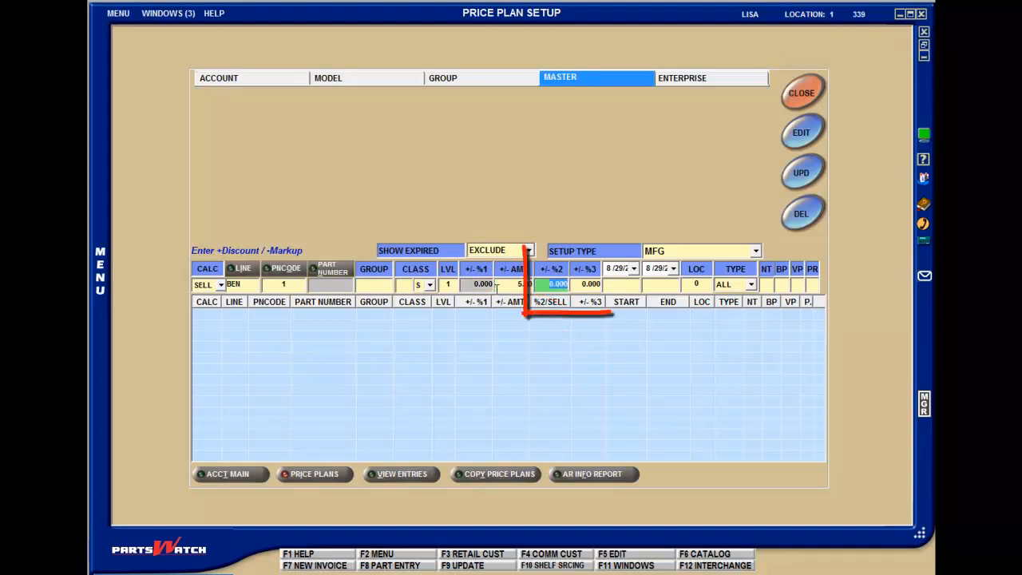
{"action": "key", "text": "Tab"}
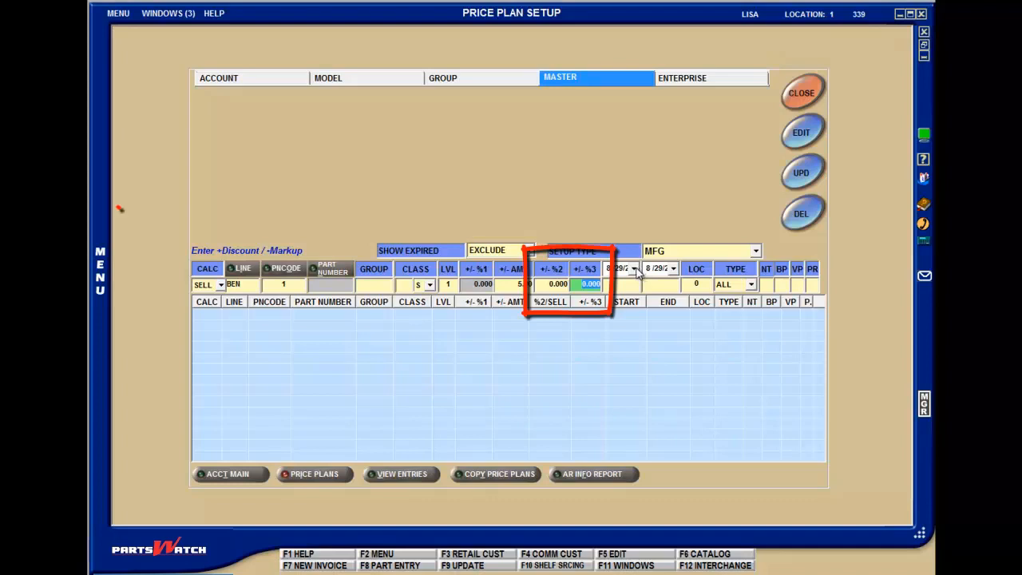
Try the BEN entry with calculation type LIST, level 0 and the SELL option set to Y.
{"action": "left_click", "coordinate": [219, 286]}
{"action": "left_click", "coordinate": [214, 312]}
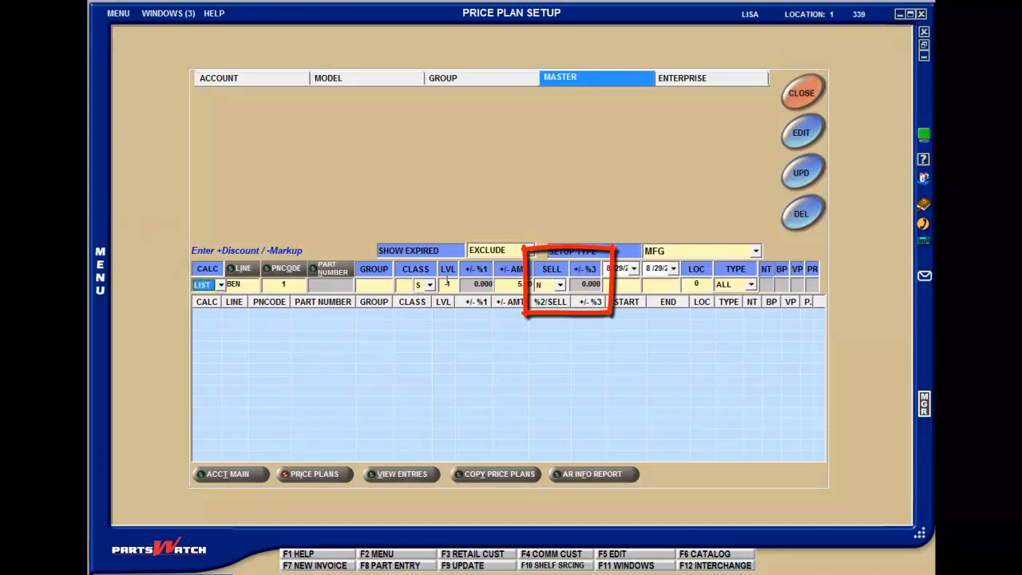
{"action": "left_click", "coordinate": [449, 284]}
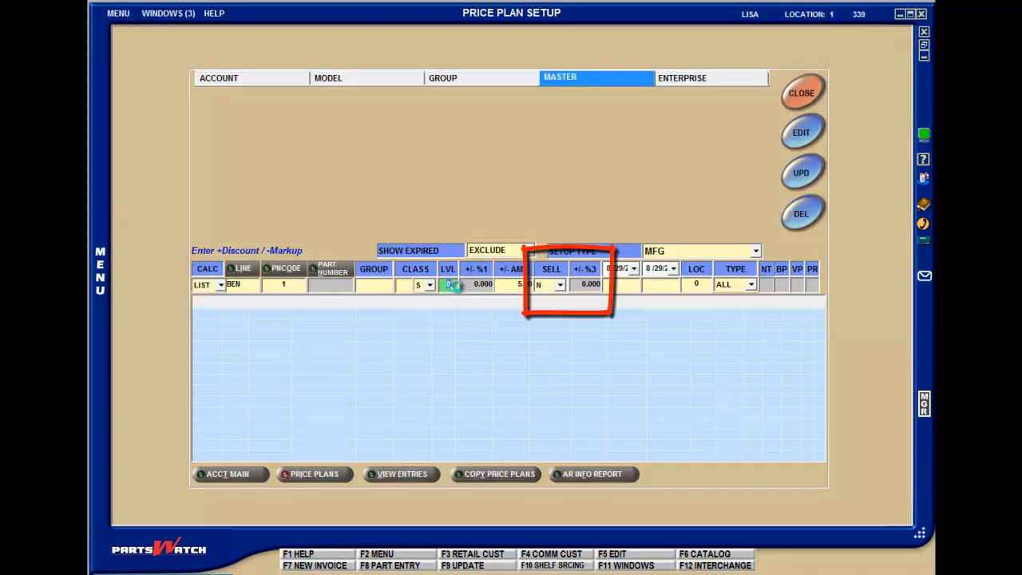
{"action": "type", "text": "0"}
{"action": "key", "text": "Tab"}
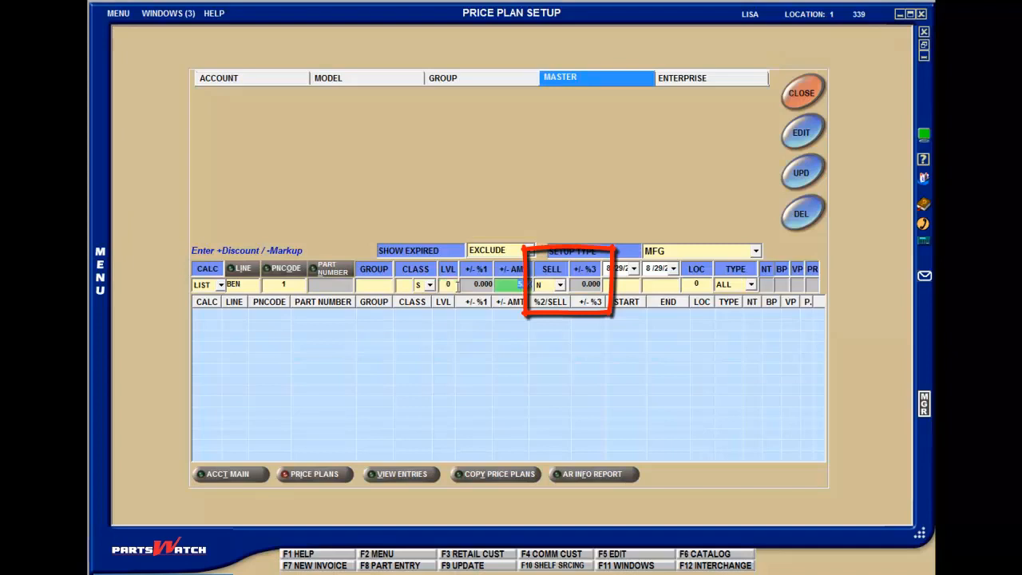
{"action": "key", "text": "Tab"}
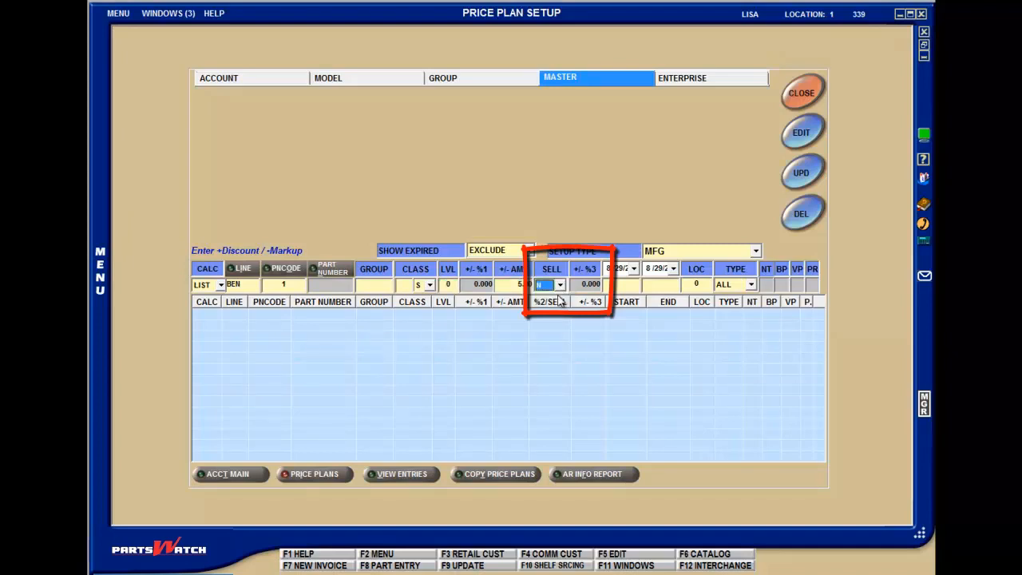
{"action": "left_click", "coordinate": [561, 286]}
{"action": "left_click", "coordinate": [551, 298]}
Return the calculation type to SELL and change the setup type to QUANTITY BREAK.
{"action": "left_click", "coordinate": [220, 286]}
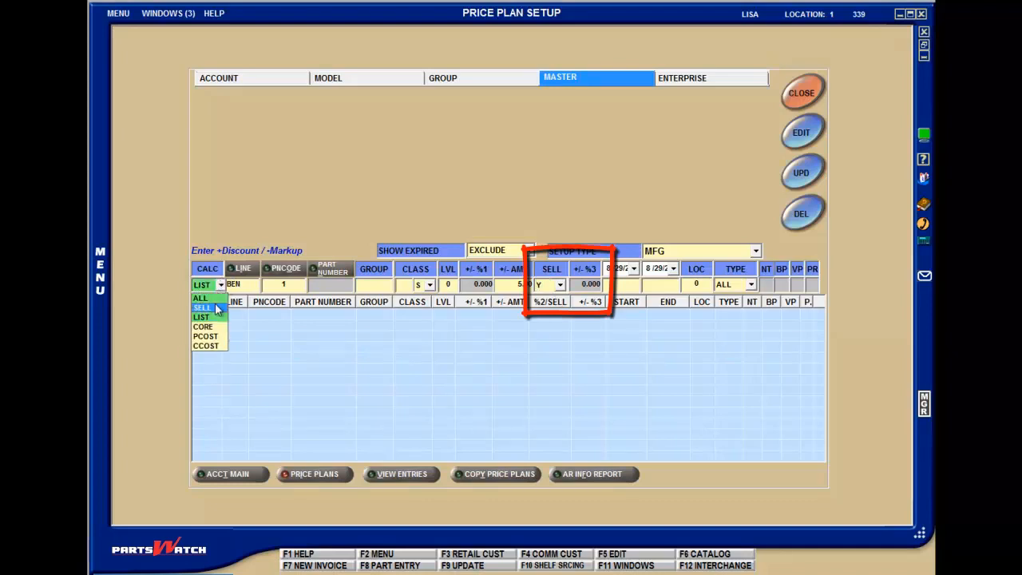
{"action": "left_click", "coordinate": [226, 307]}
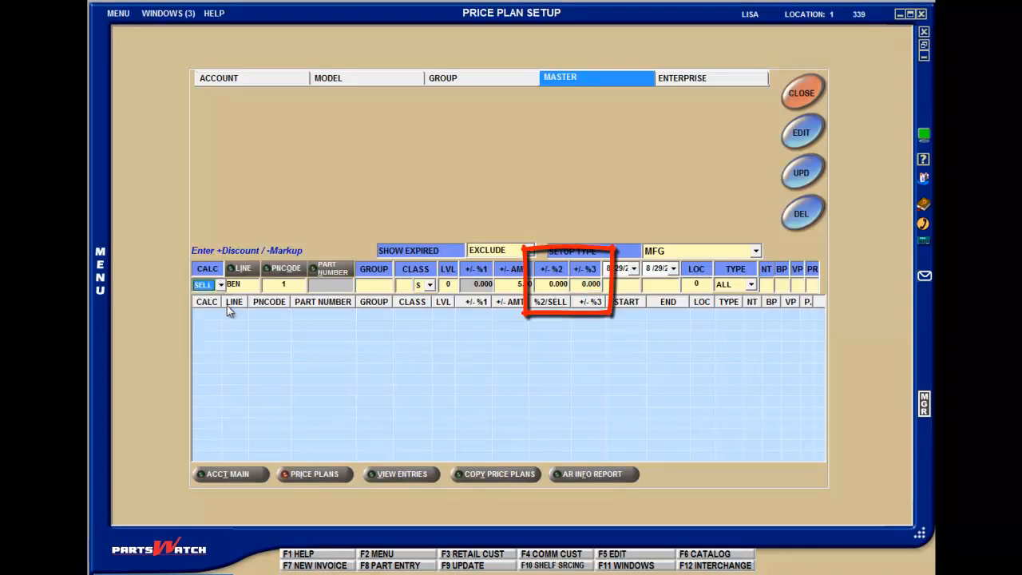
{"action": "left_click", "coordinate": [755, 252]}
{"action": "left_click", "coordinate": [711, 284]}
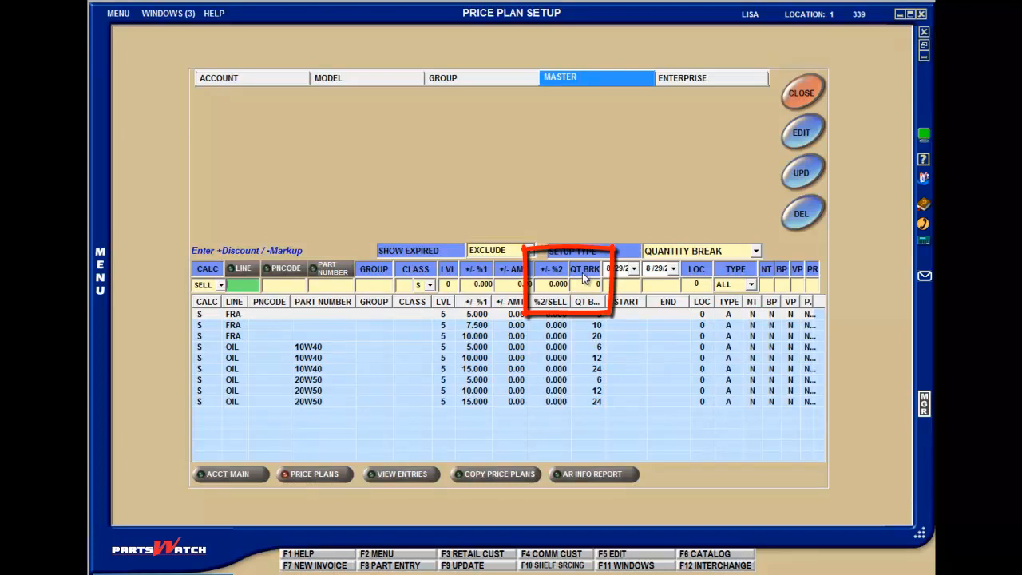
Examine the quantity break setup under calculation type LIST, and return it to SELL.
{"action": "left_click", "coordinate": [220, 285]}
{"action": "left_click", "coordinate": [216, 318]}
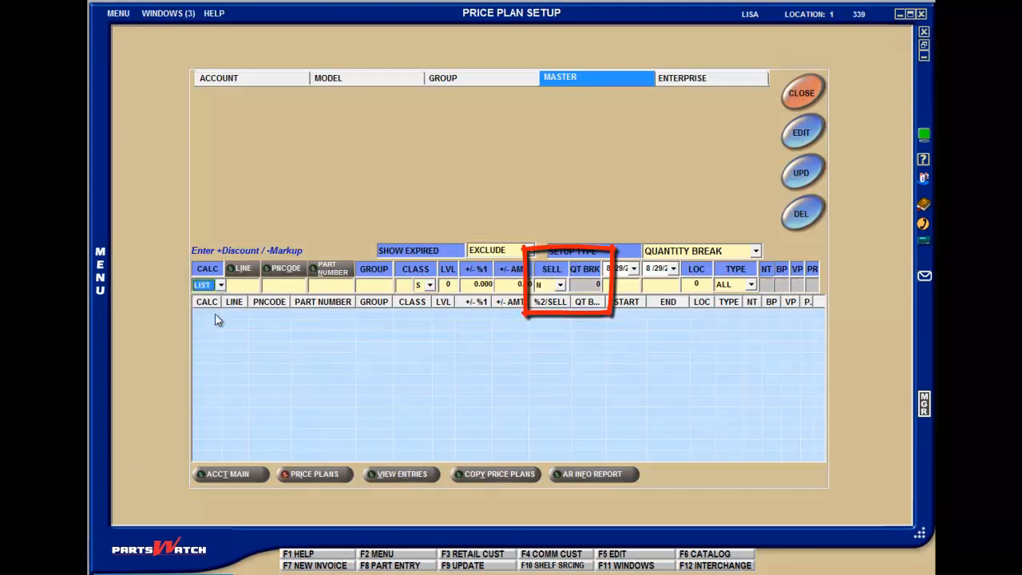
{"action": "left_click", "coordinate": [221, 286]}
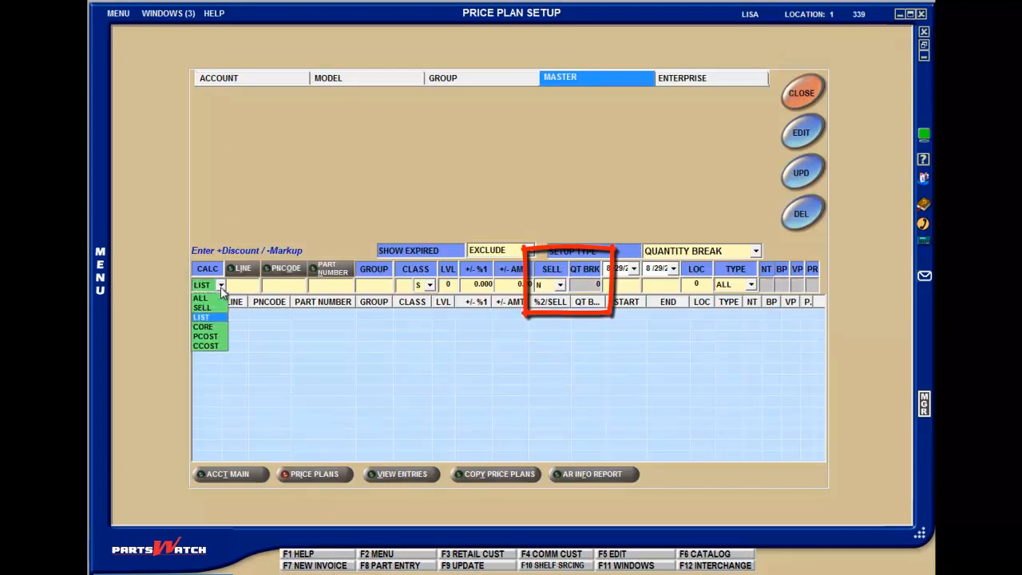
{"action": "left_click", "coordinate": [206, 307]}
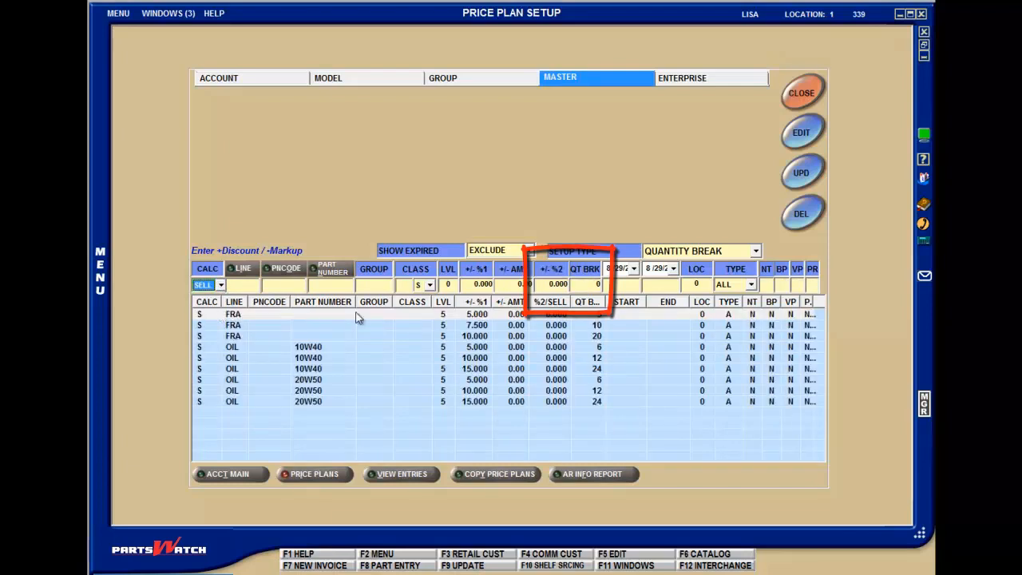
Set both the start and end dates of the quantity break entry to 8/29/2011.
{"action": "left_click", "coordinate": [636, 269]}
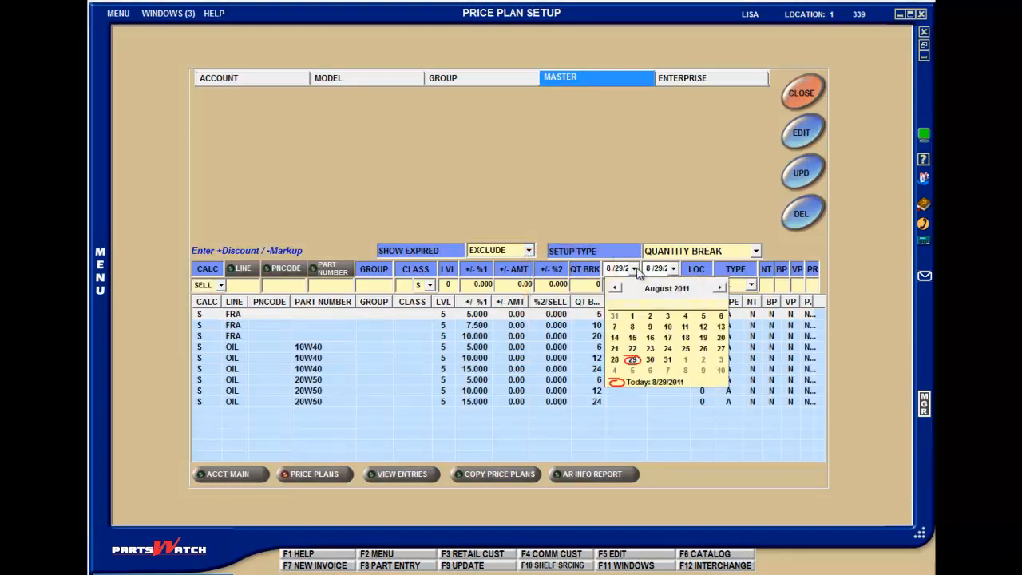
{"action": "left_click", "coordinate": [638, 271]}
{"action": "left_click", "coordinate": [677, 271]}
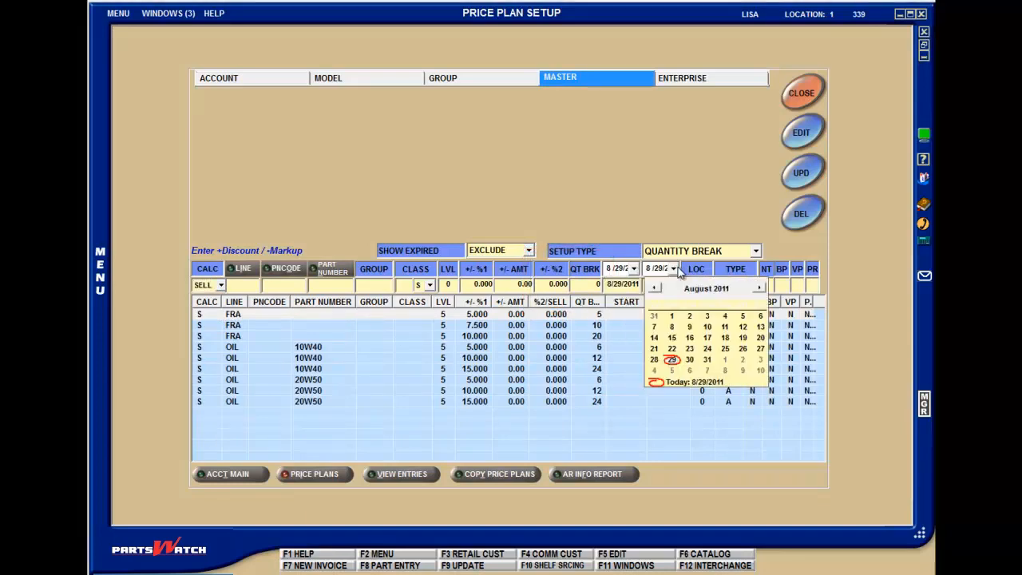
{"action": "left_click", "coordinate": [678, 272]}
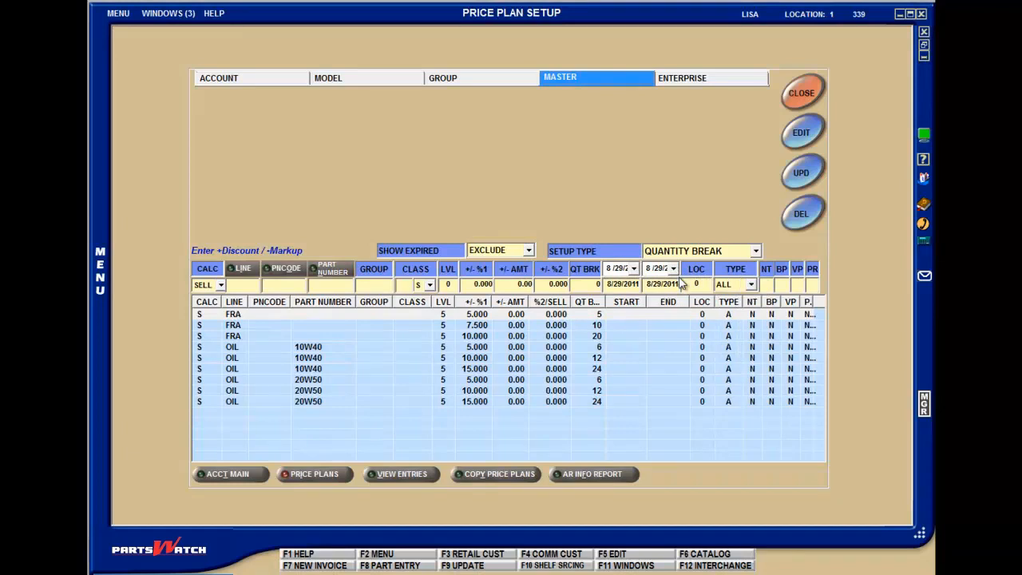
Try location 1 for the quantity break entry, restore it to 0, and choose ALL as the type.
{"action": "left_click", "coordinate": [698, 284]}
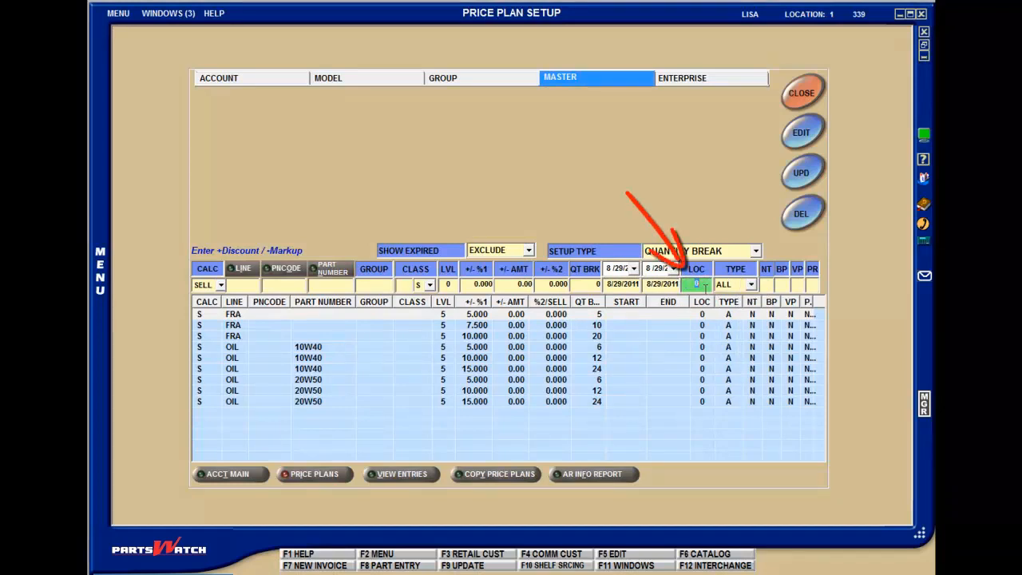
{"action": "type", "text": "1"}
{"action": "double_click", "coordinate": [700, 285]}
{"action": "type", "text": "0"}
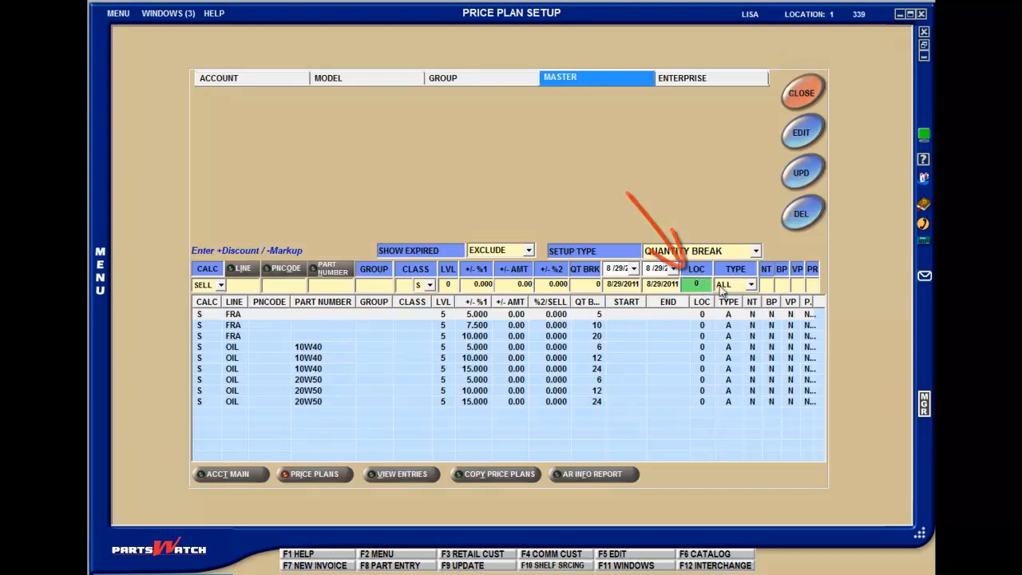
{"action": "left_click", "coordinate": [752, 285]}
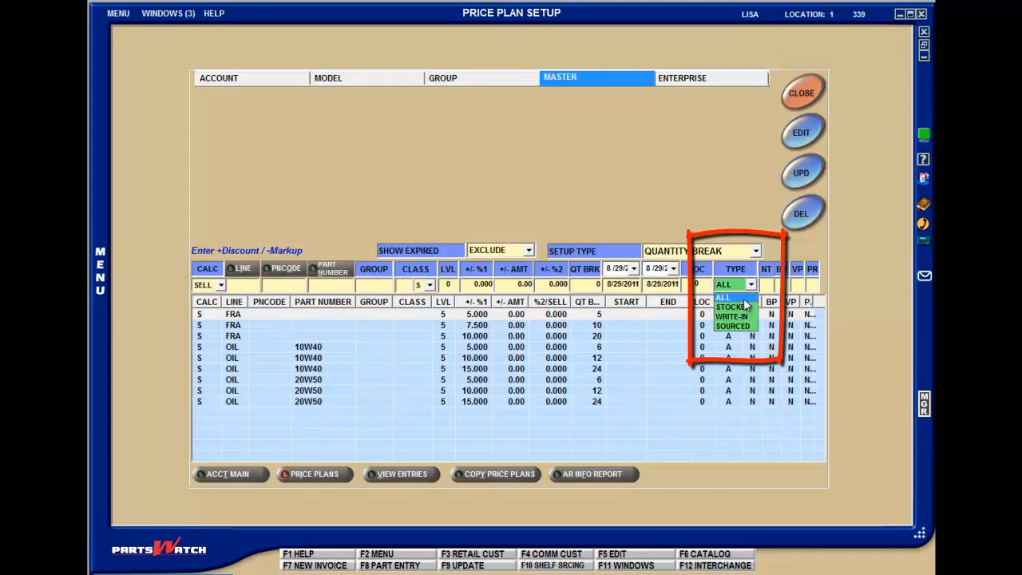
{"action": "left_click", "coordinate": [744, 298]}
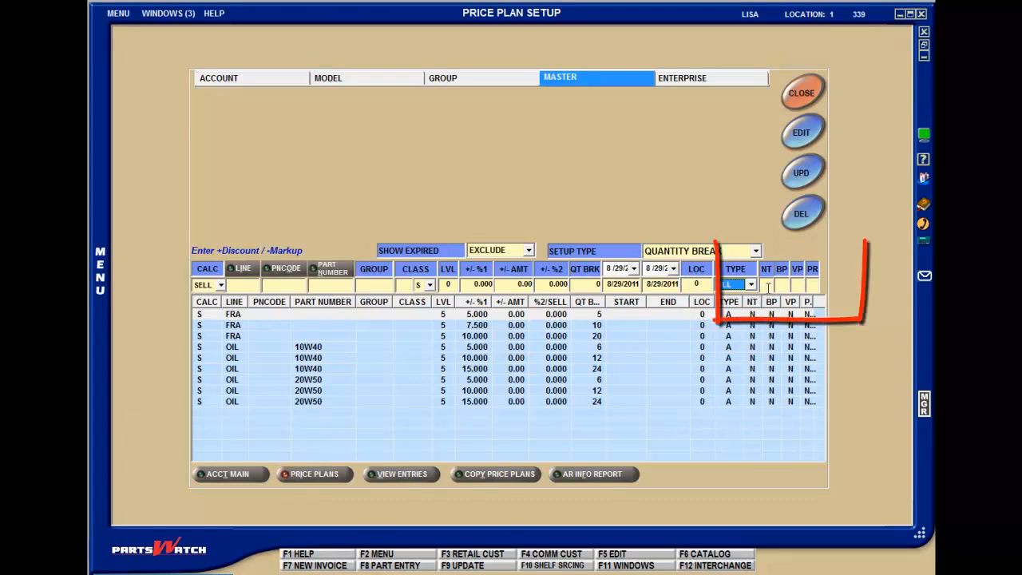
Go through the entry's NT, BP, VP and PR flags, leaving them blank, and submit the entry line.
{"action": "left_click", "coordinate": [768, 285]}
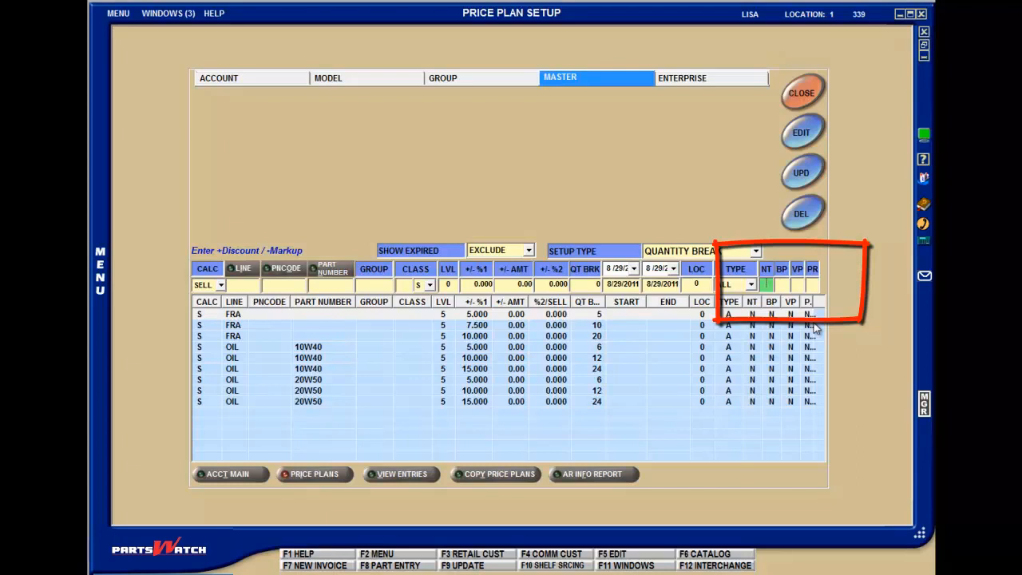
{"action": "key", "text": "Tab"}
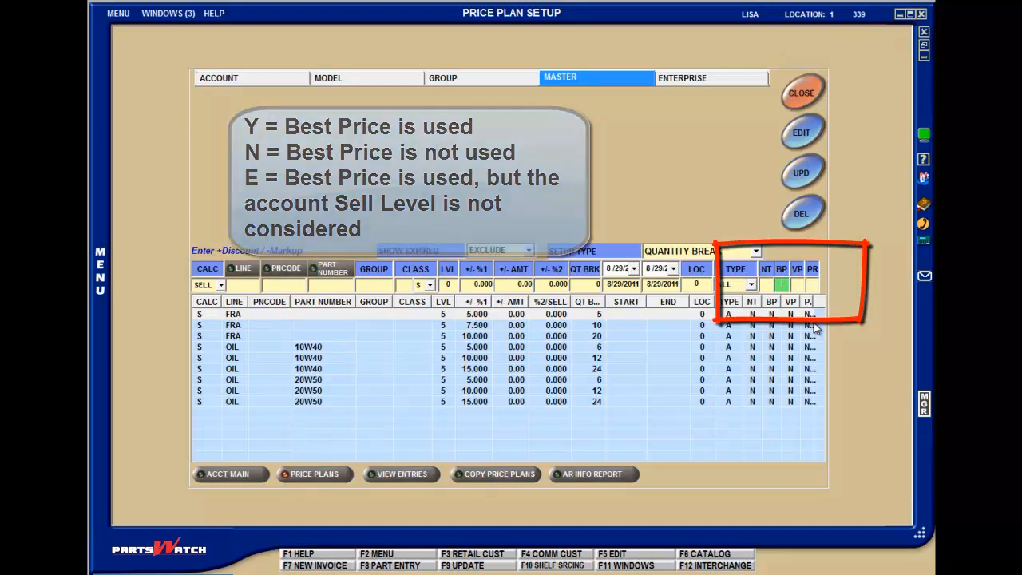
{"action": "key", "text": "Tab"}
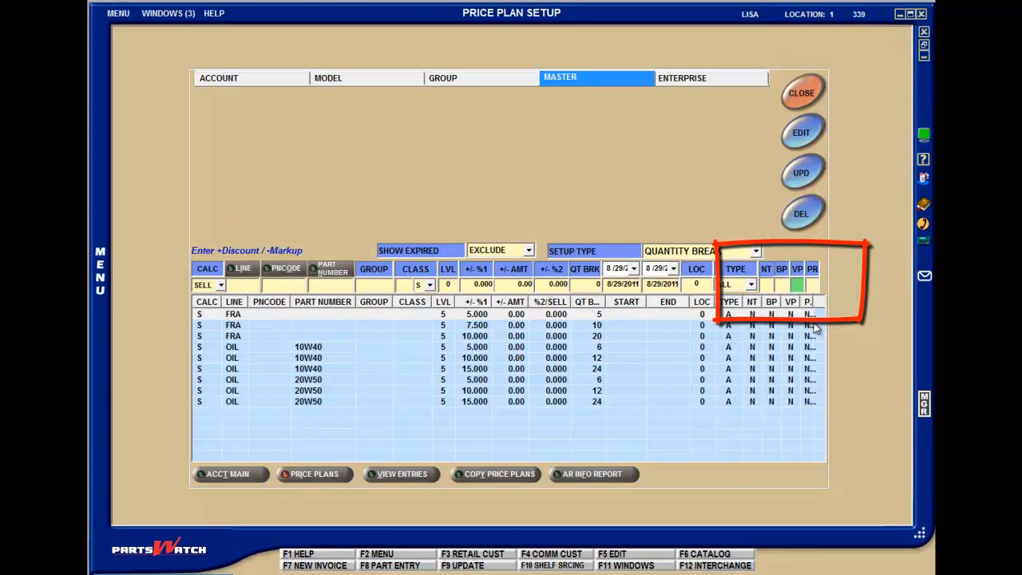
{"action": "key", "text": "Tab"}
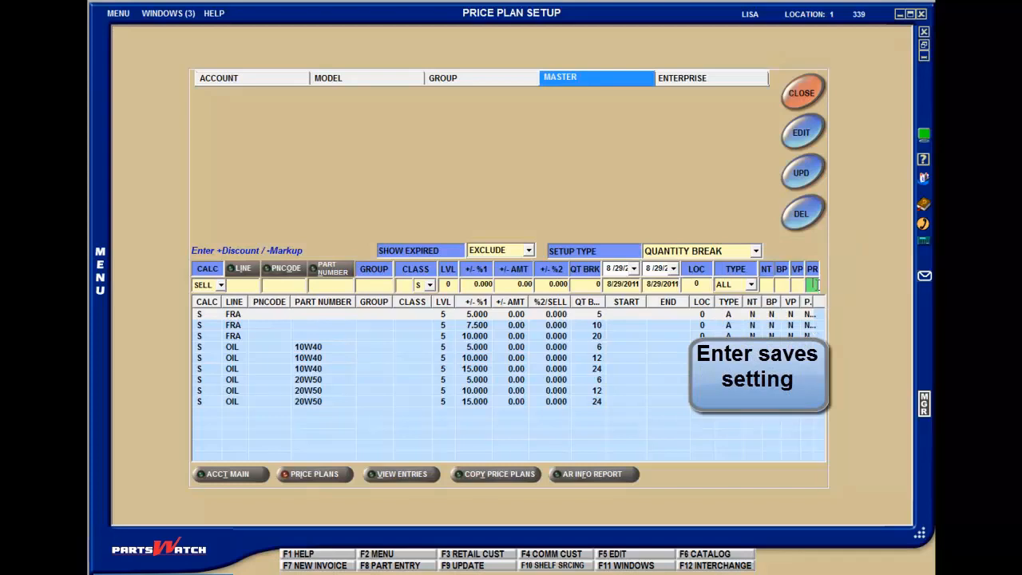
{"action": "left_click", "coordinate": [813, 285]}
{"action": "key", "text": "Return"}
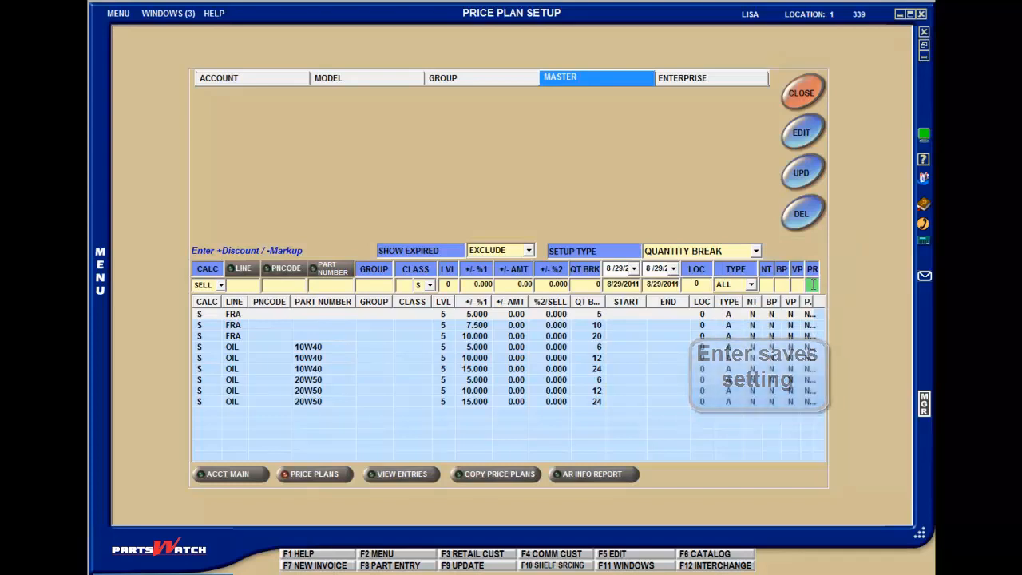
Open the FRA entry with quantity break 5 for editing, and switch to the account-level price plan settings.
{"action": "double_click", "coordinate": [809, 316]}
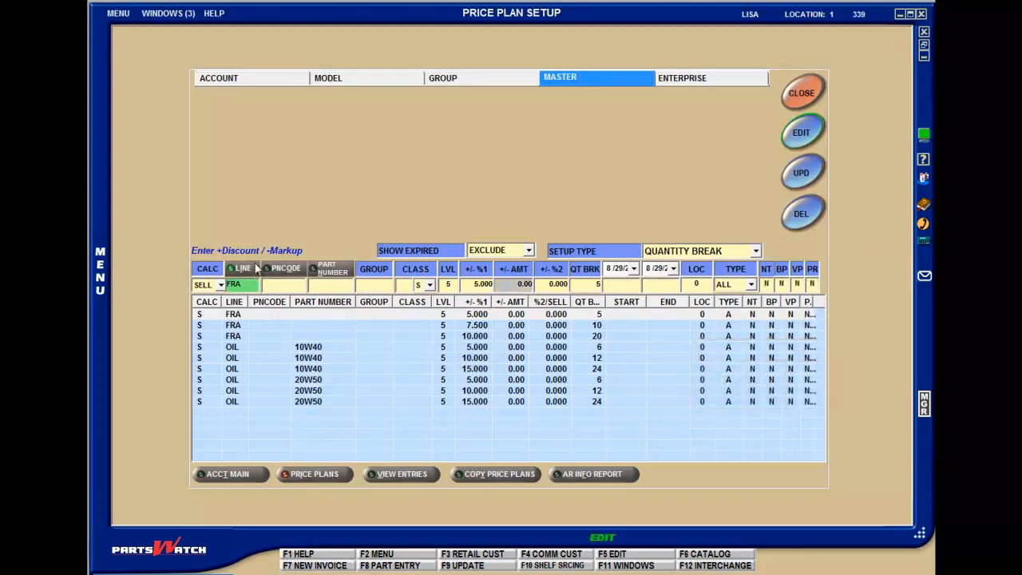
{"action": "left_click", "coordinate": [268, 81]}
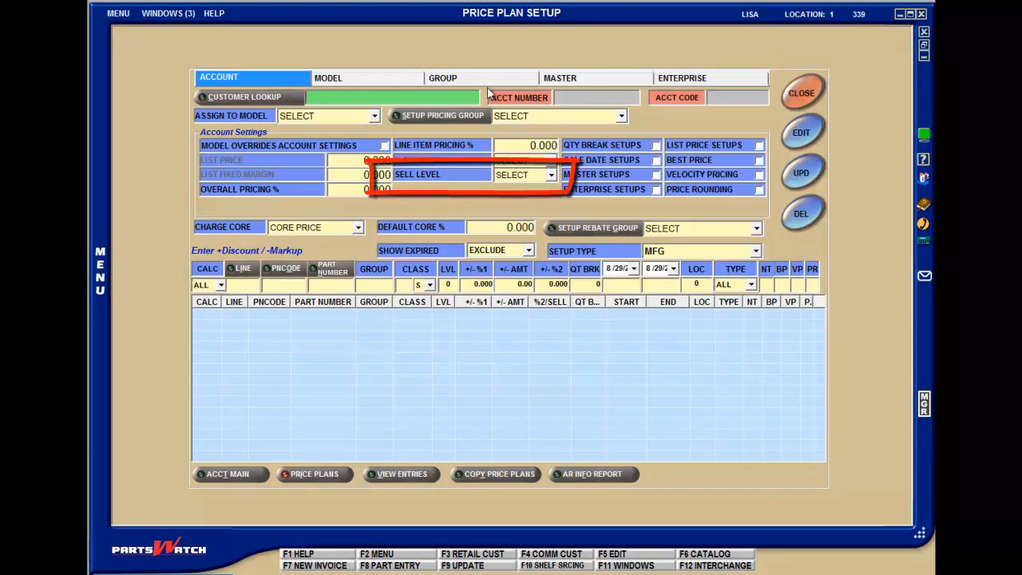
Switch to the enterprise-level price plans and examine the WIX entries one by one, from the part-number entry to the line-code-only entry.
{"action": "left_click", "coordinate": [687, 77]}
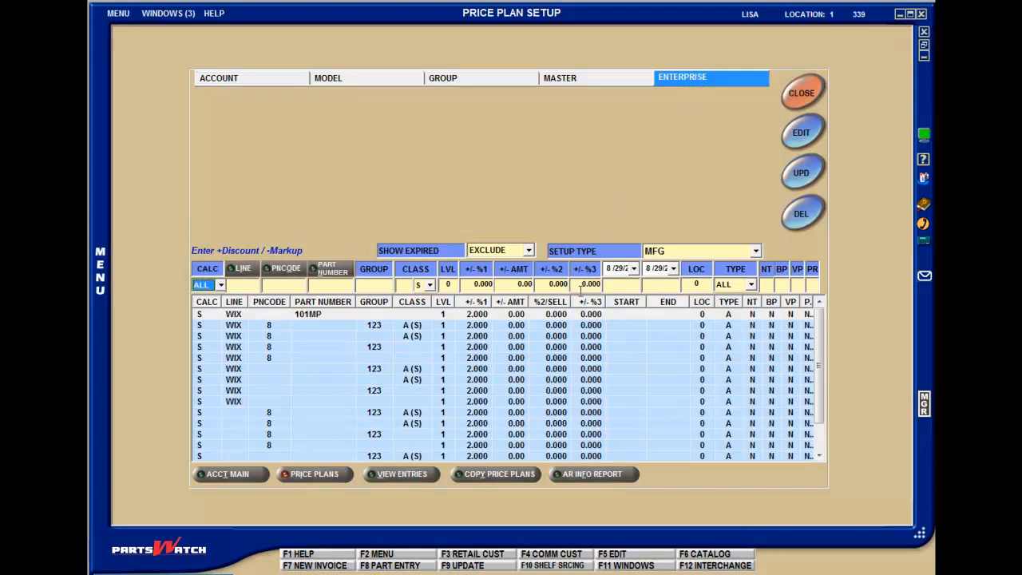
{"action": "left_click", "coordinate": [579, 315]}
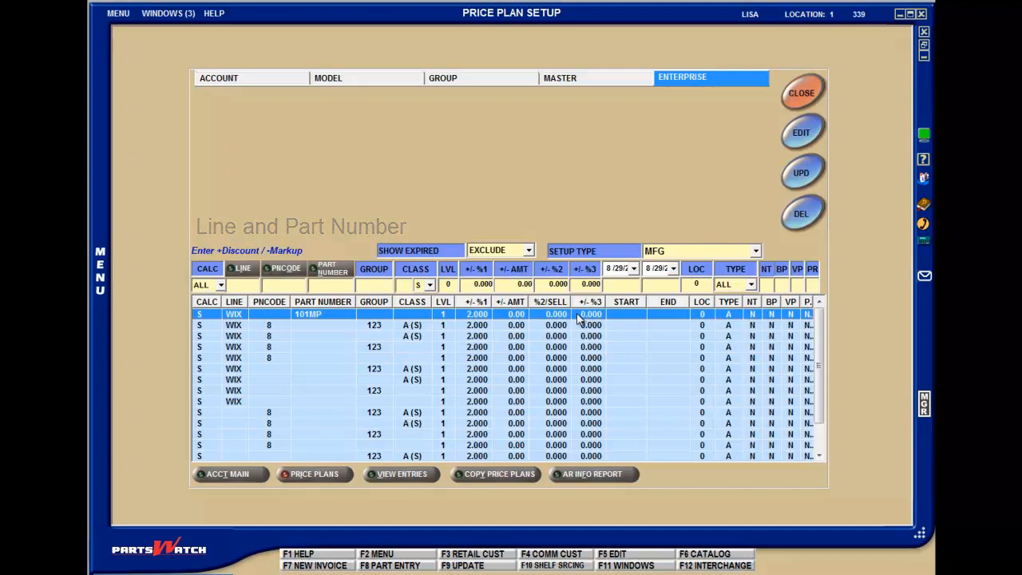
{"action": "key", "text": "Down"}
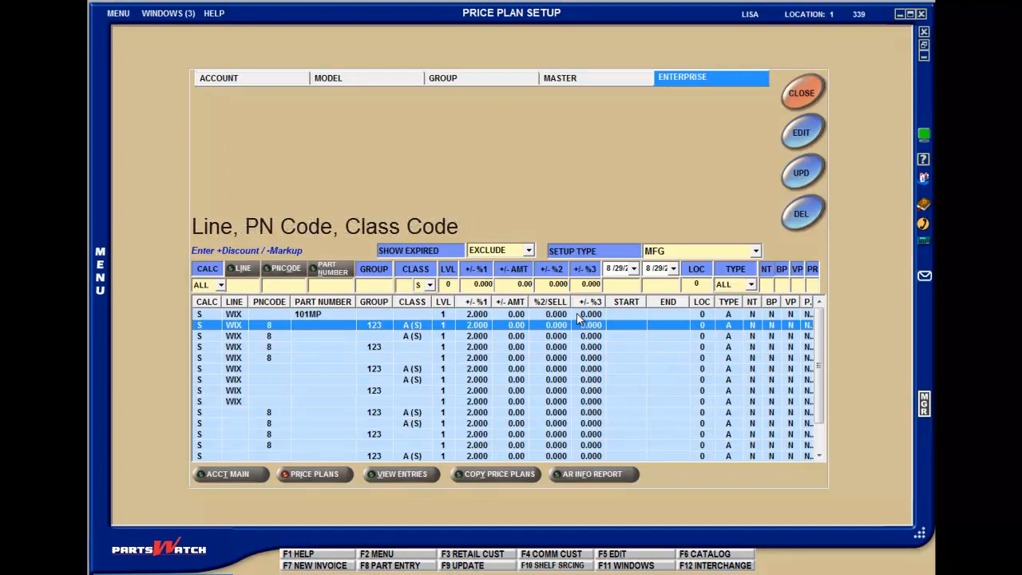
{"action": "key", "text": "Down"}
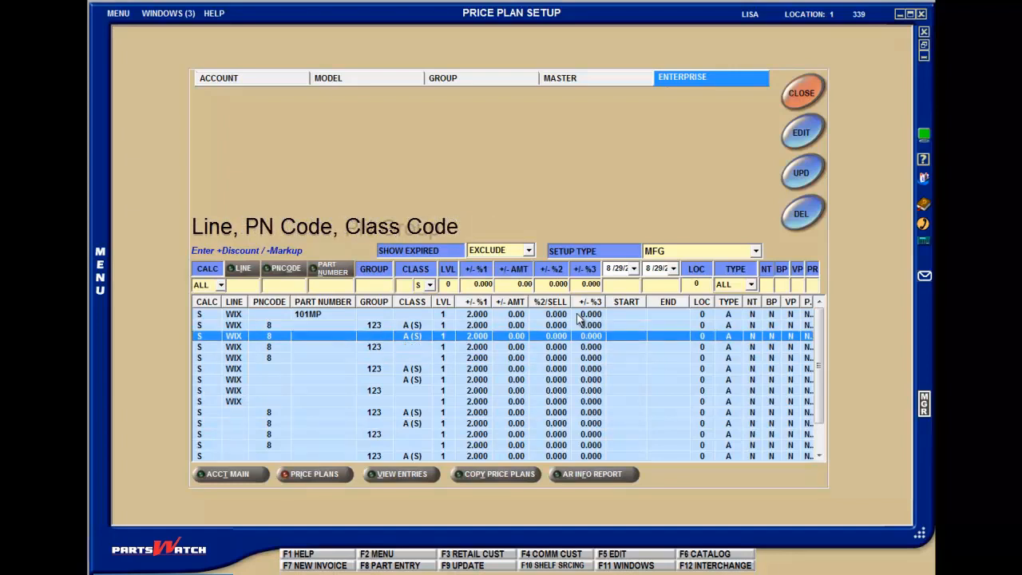
{"action": "key", "text": "Down"}
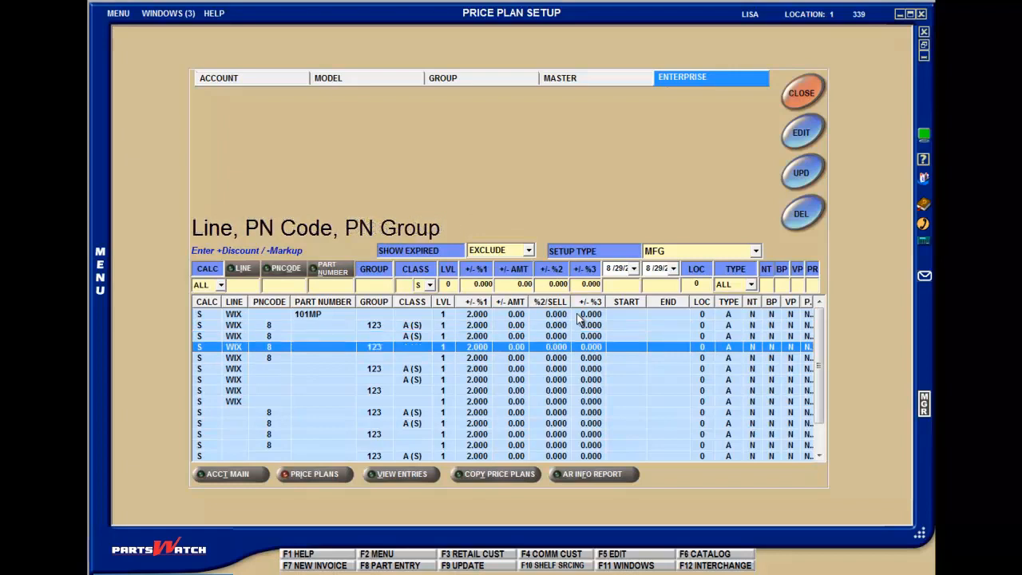
{"action": "key", "text": "Down"}
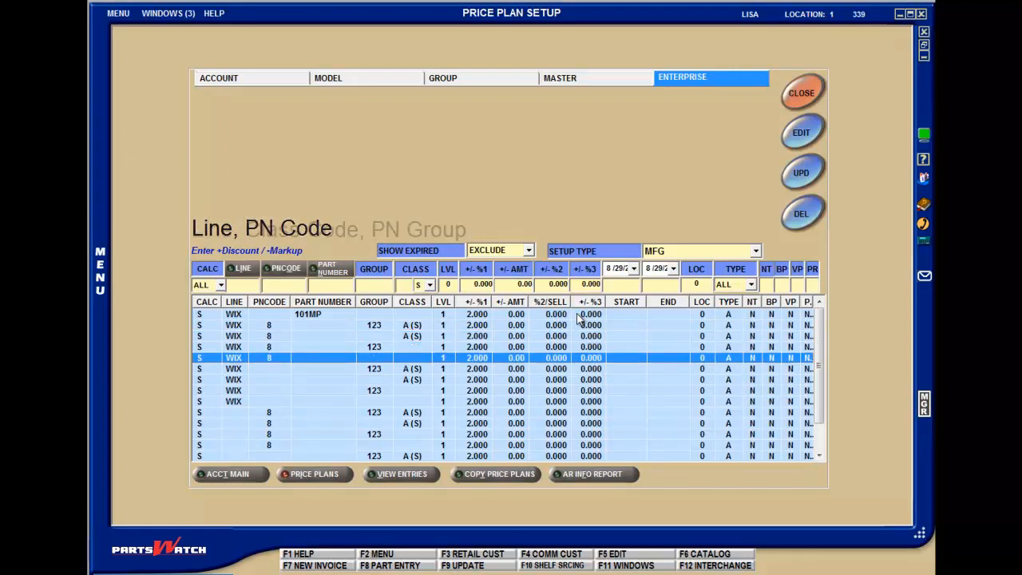
{"action": "key", "text": "Down"}
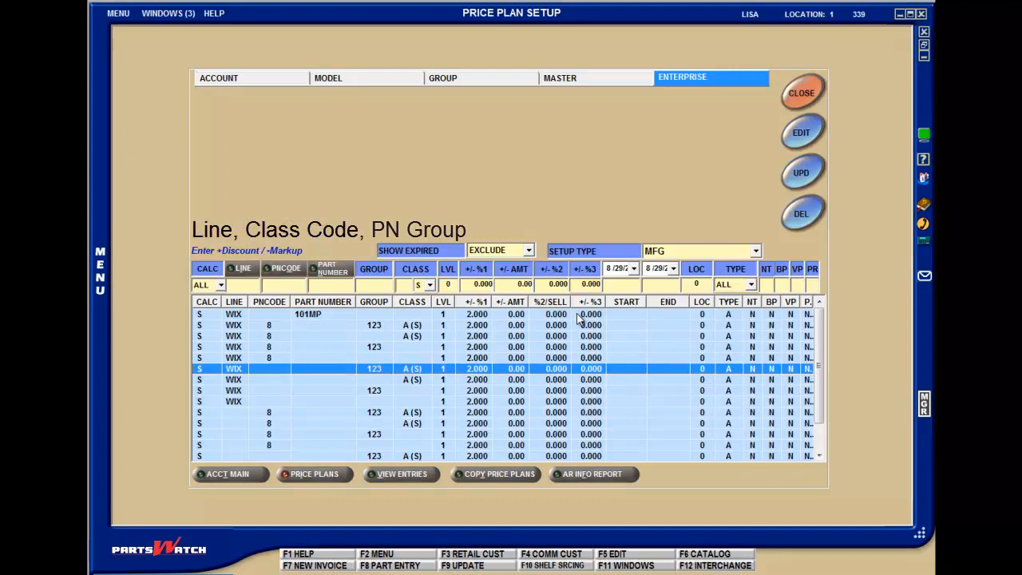
{"action": "key", "text": "Down"}
{"action": "key", "text": "Down"}
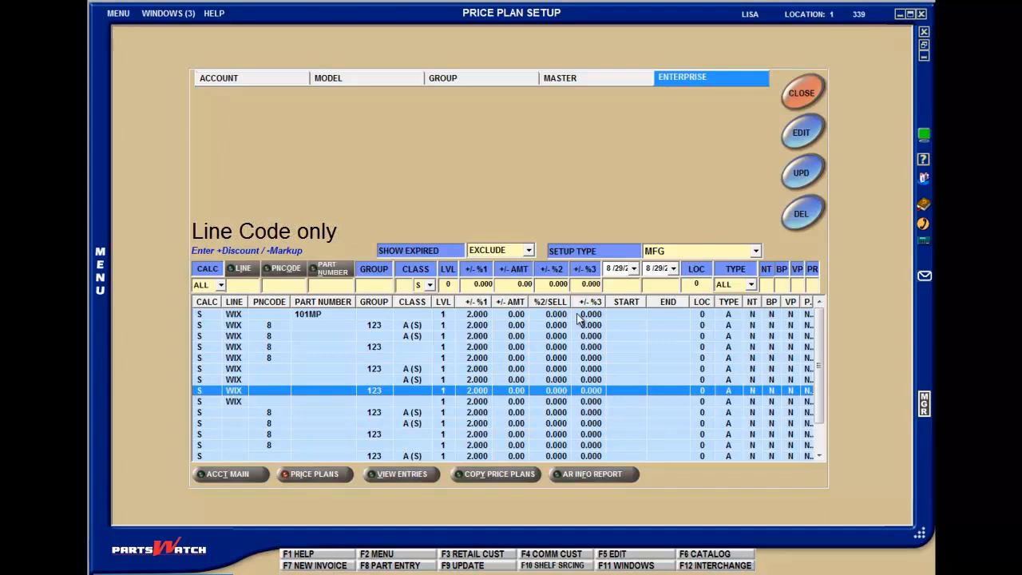
{"action": "key", "text": "Down"}
{"action": "key", "text": "Down"}
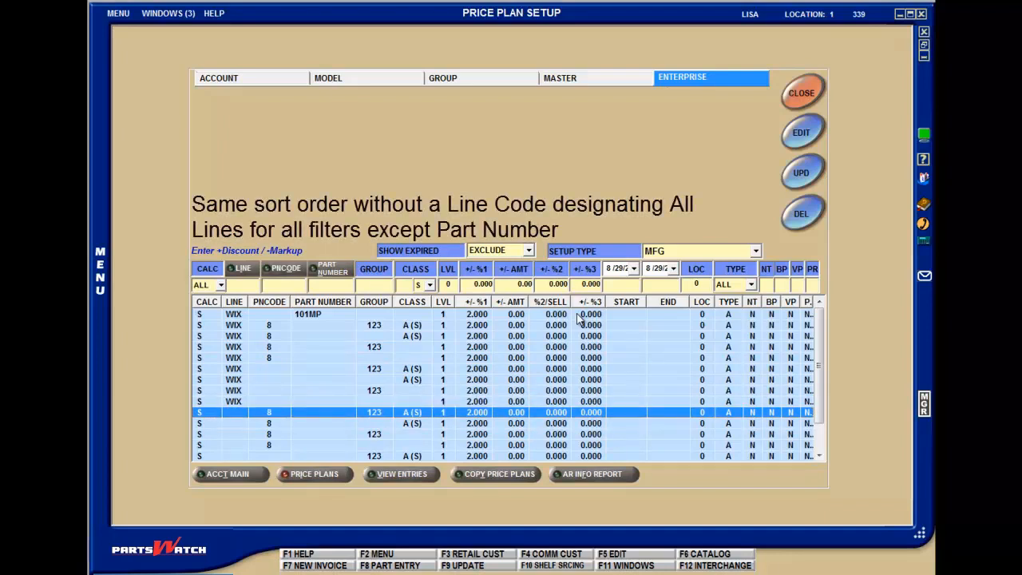
Examine the order of the enterprise entries without a line code, going through their PN code, group and class combinations to the last entry.
{"action": "key", "text": "Down"}
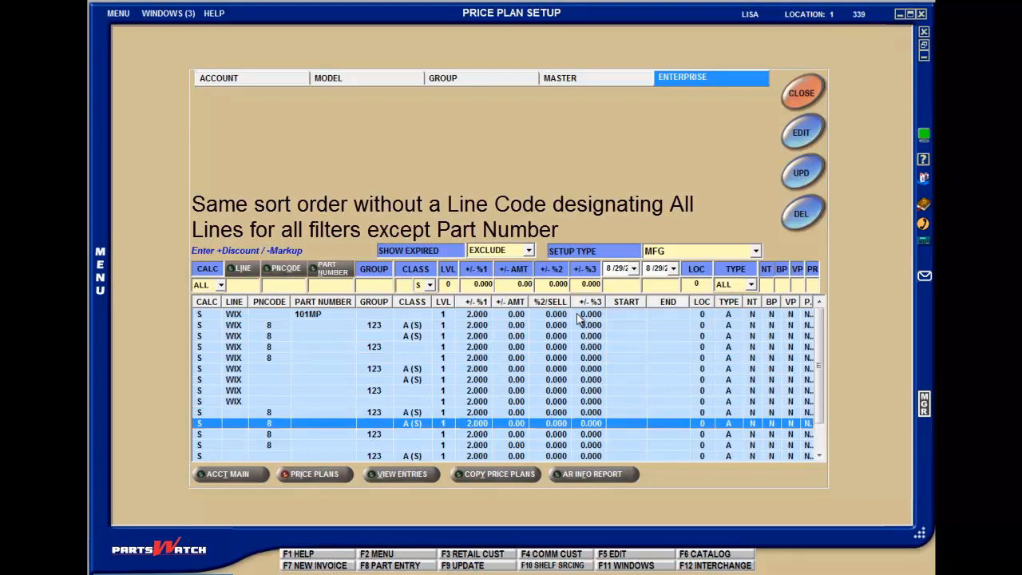
{"action": "key", "text": "Down"}
{"action": "key", "text": "Down"}
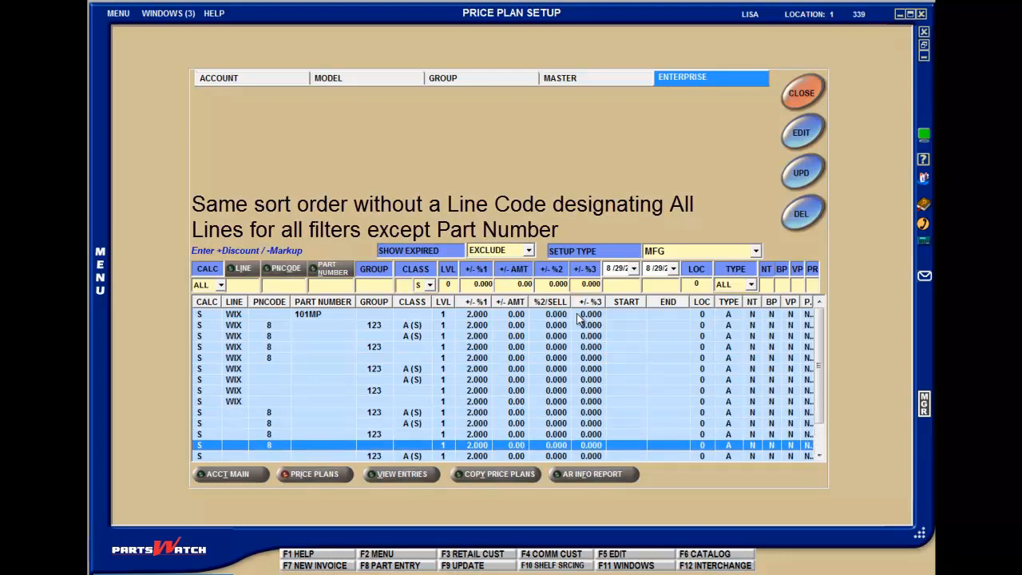
{"action": "key", "text": "Down"}
{"action": "key", "text": "Down"}
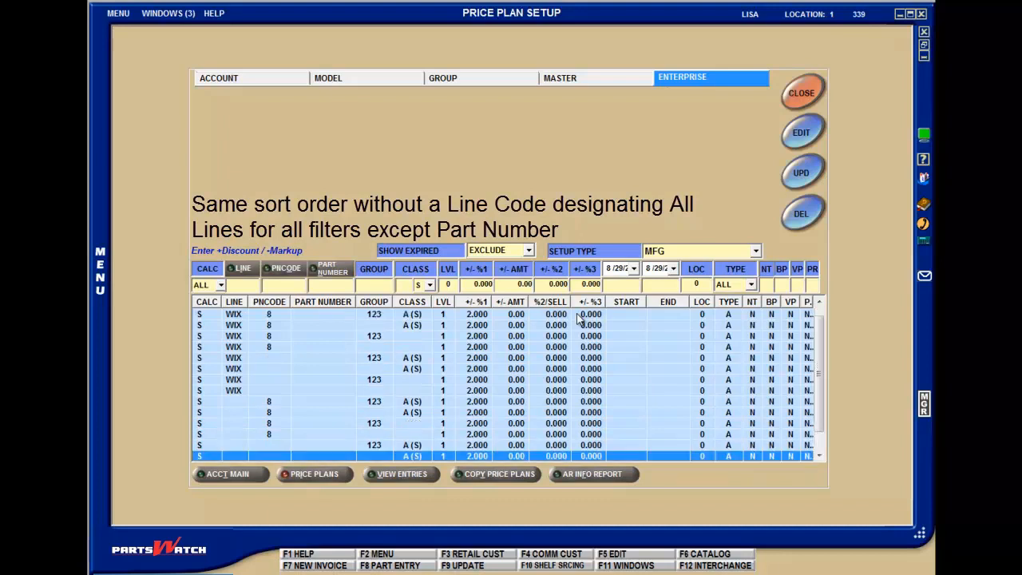
{"action": "key", "text": "Down"}
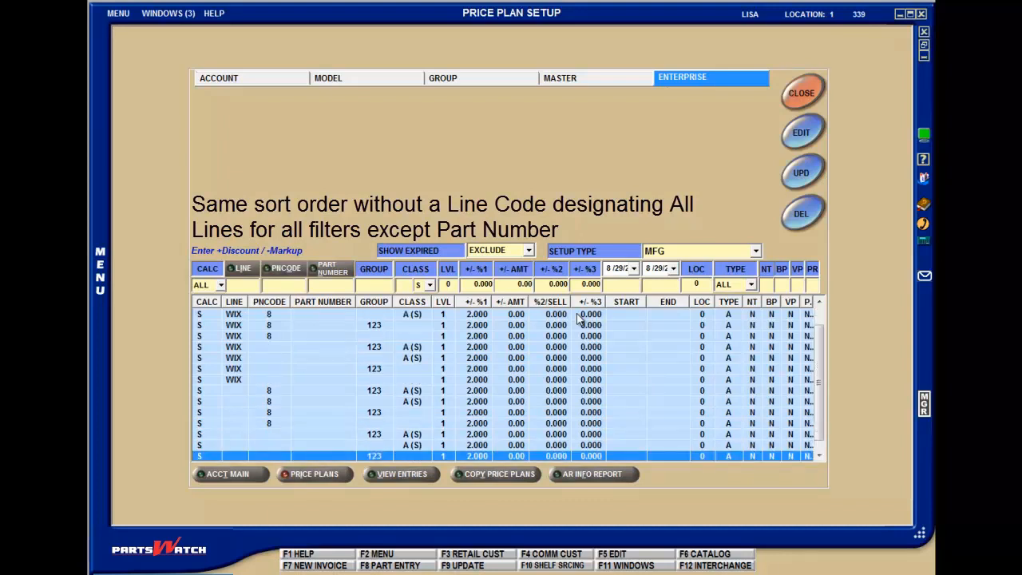
{"action": "key", "text": "Down"}
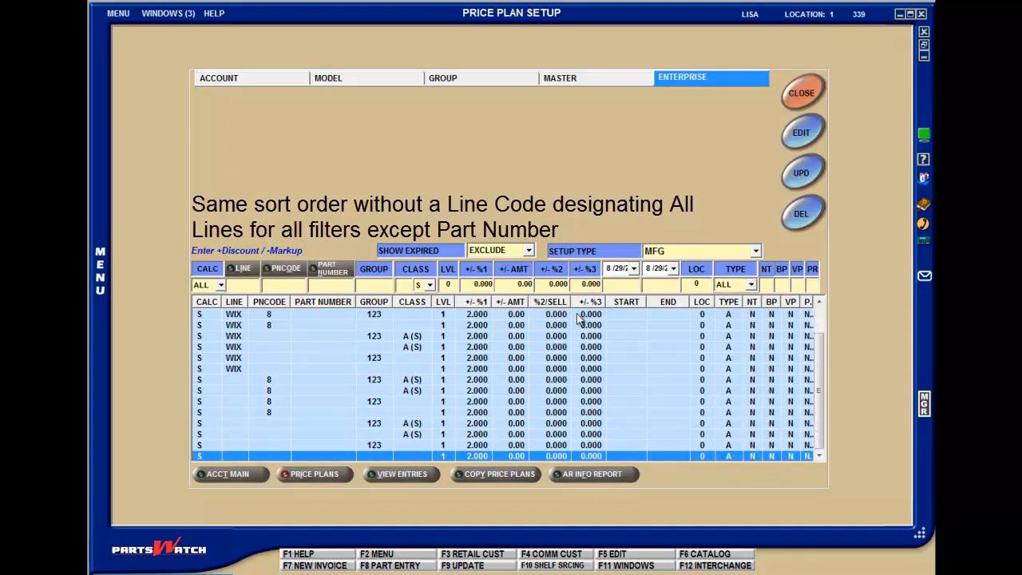